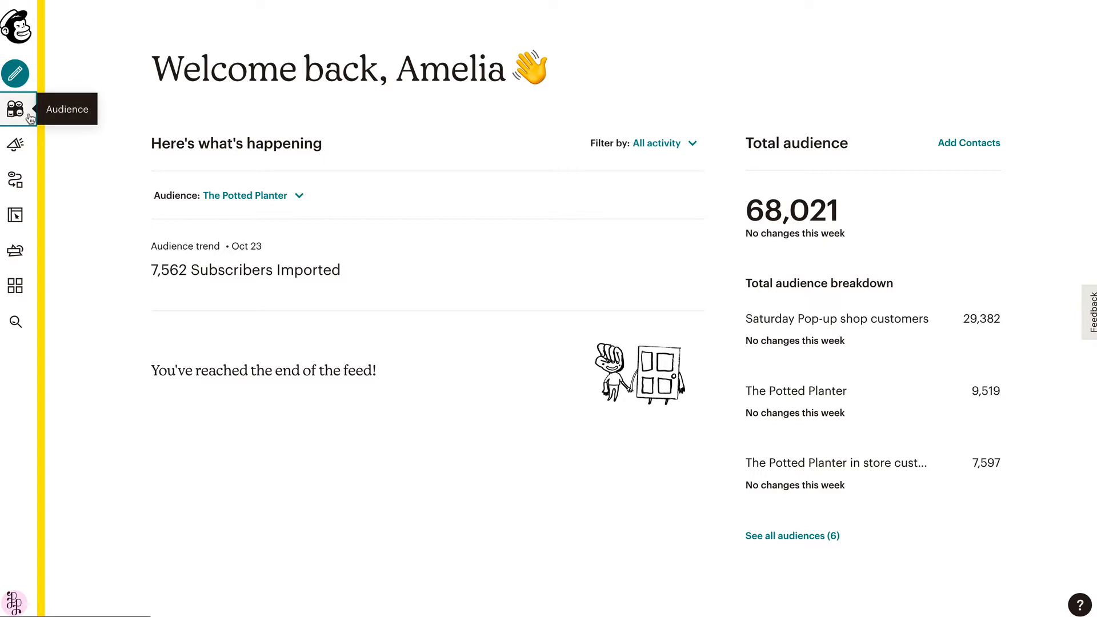
# From The Potted Planter audience's Signup forms page, start the Subscriber pop-up builder
pyautogui.click(16, 109)
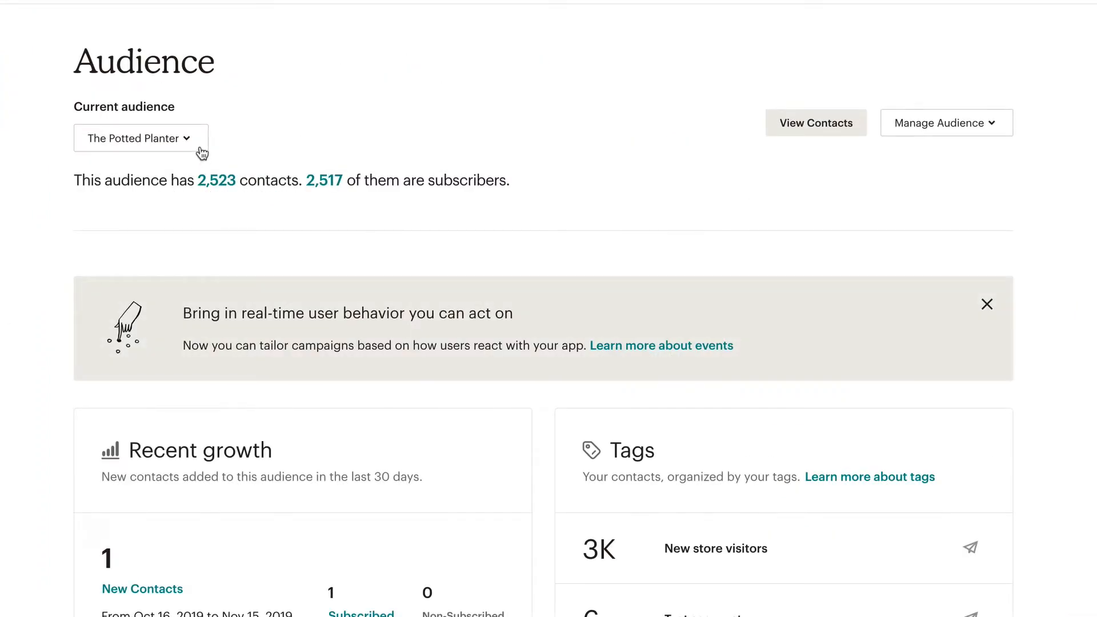
pyautogui.click(201, 147)
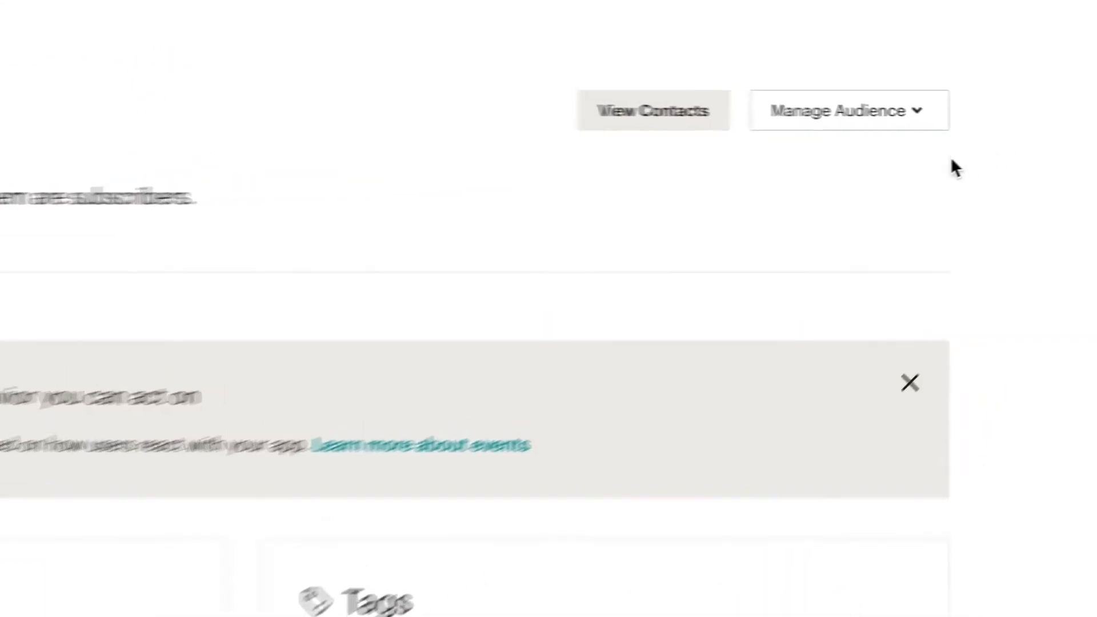
pyautogui.click(899, 125)
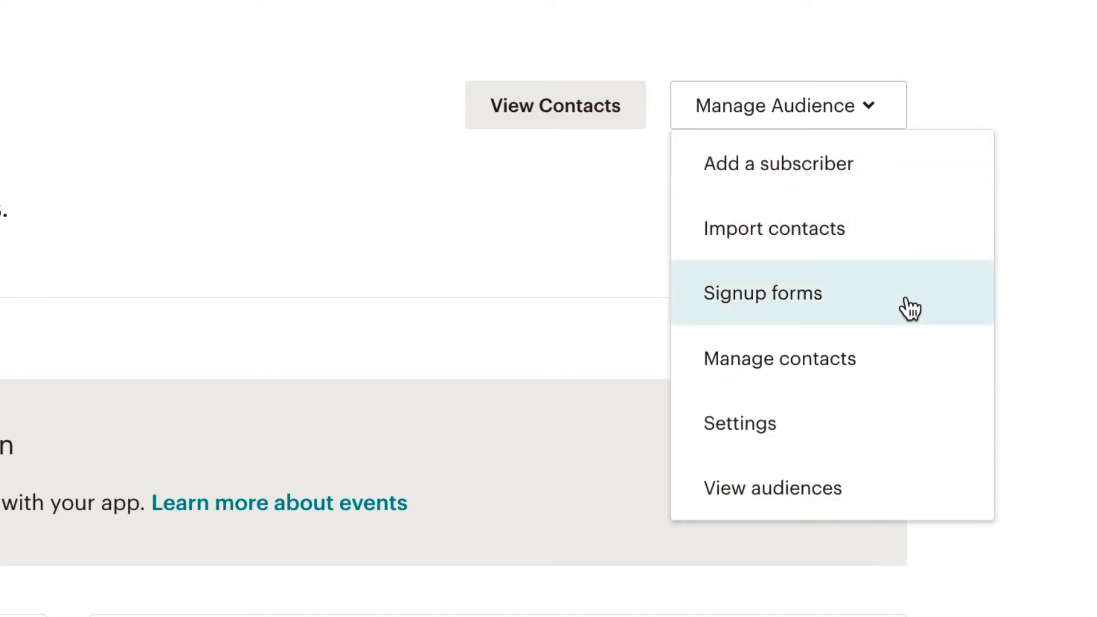
pyautogui.click(909, 309)
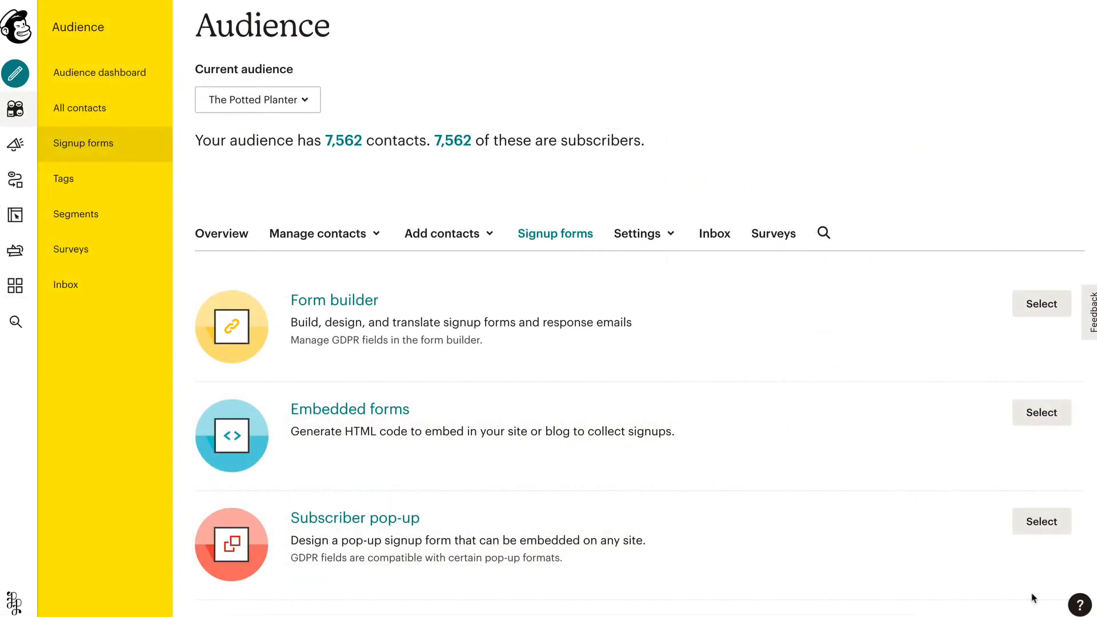
pyautogui.click(1057, 536)
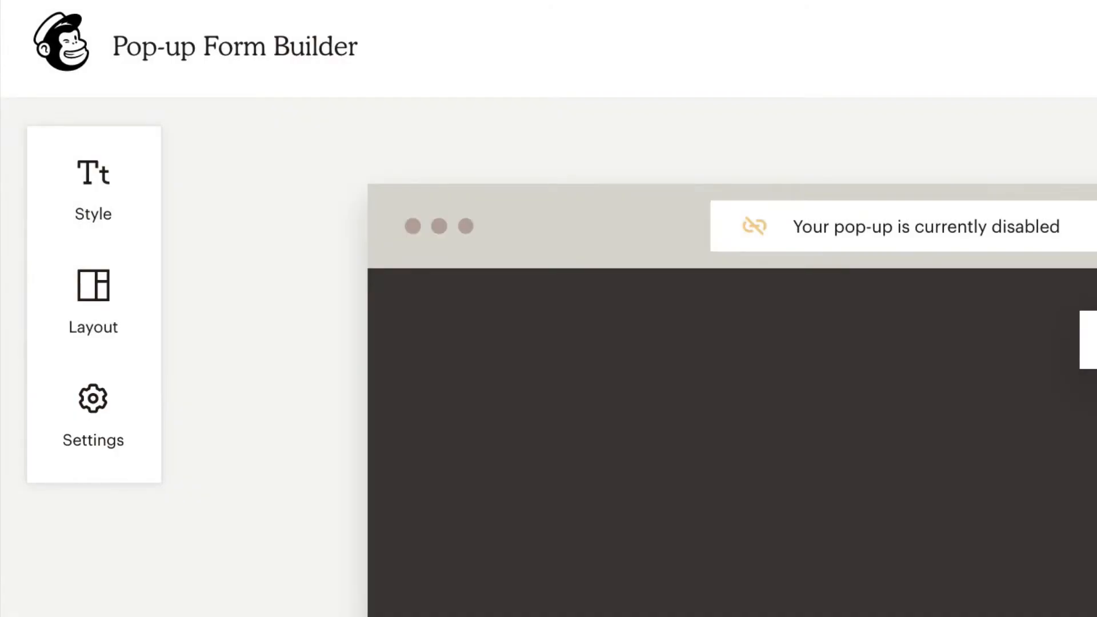
# Set pop-up headings to Helvetica, review heading and paragraph colours, and choose Large font size
pyautogui.click(96, 139)
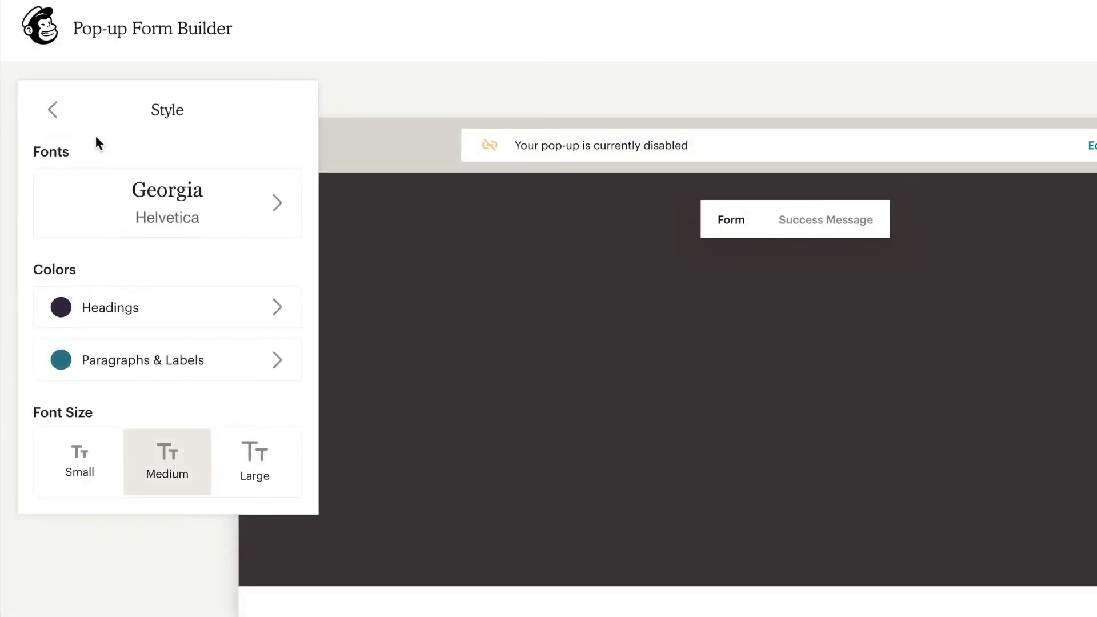
pyautogui.click(98, 186)
pyautogui.click(106, 190)
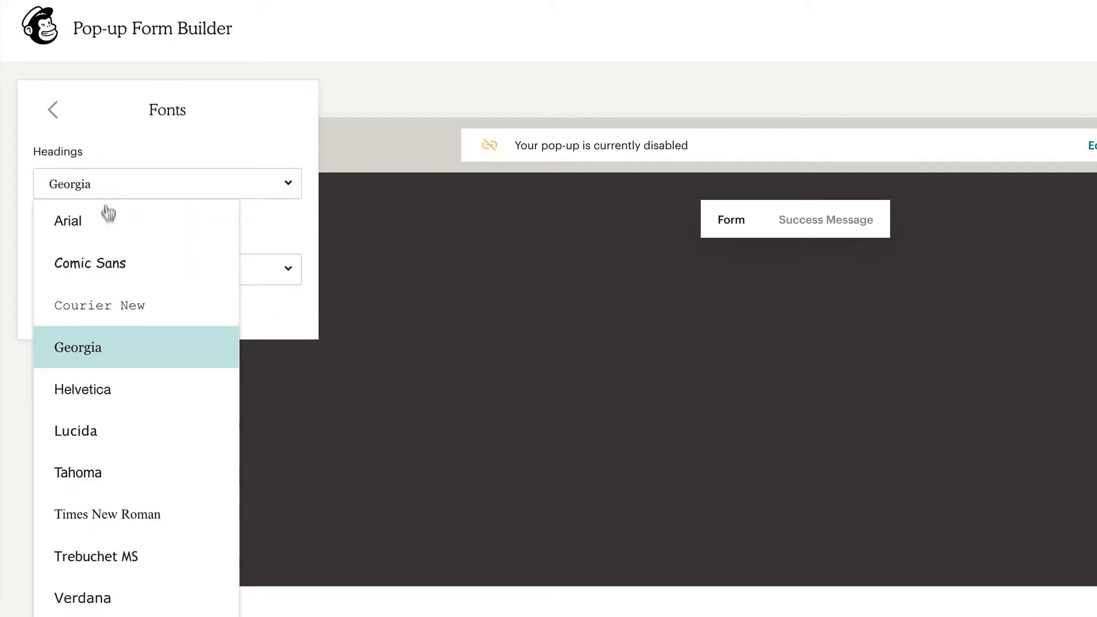
pyautogui.click(92, 387)
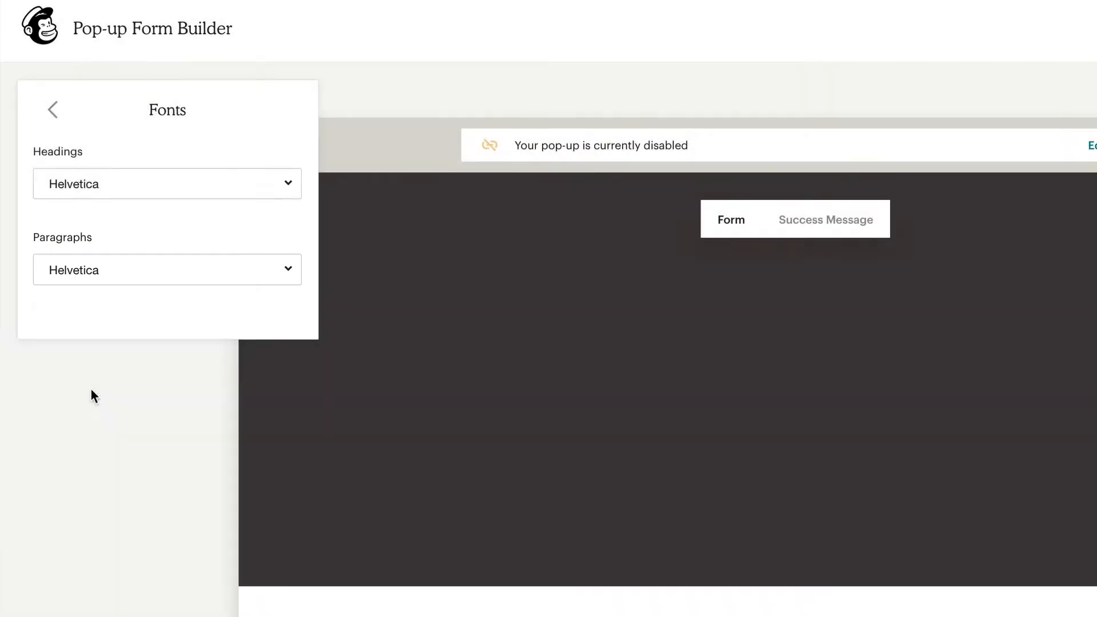
pyautogui.click(55, 112)
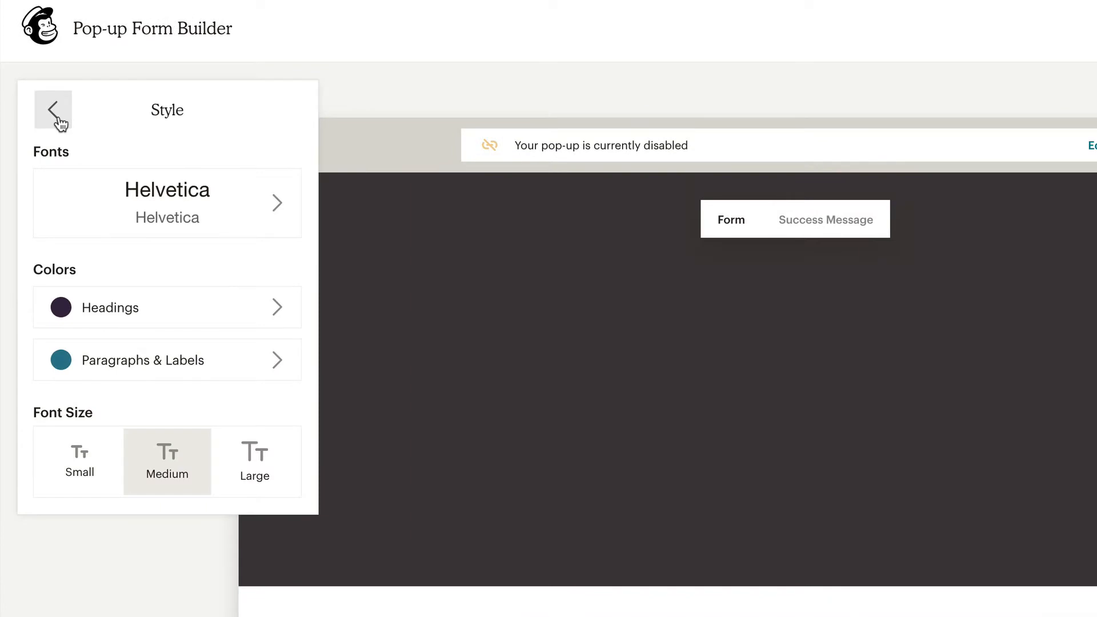
pyautogui.click(178, 303)
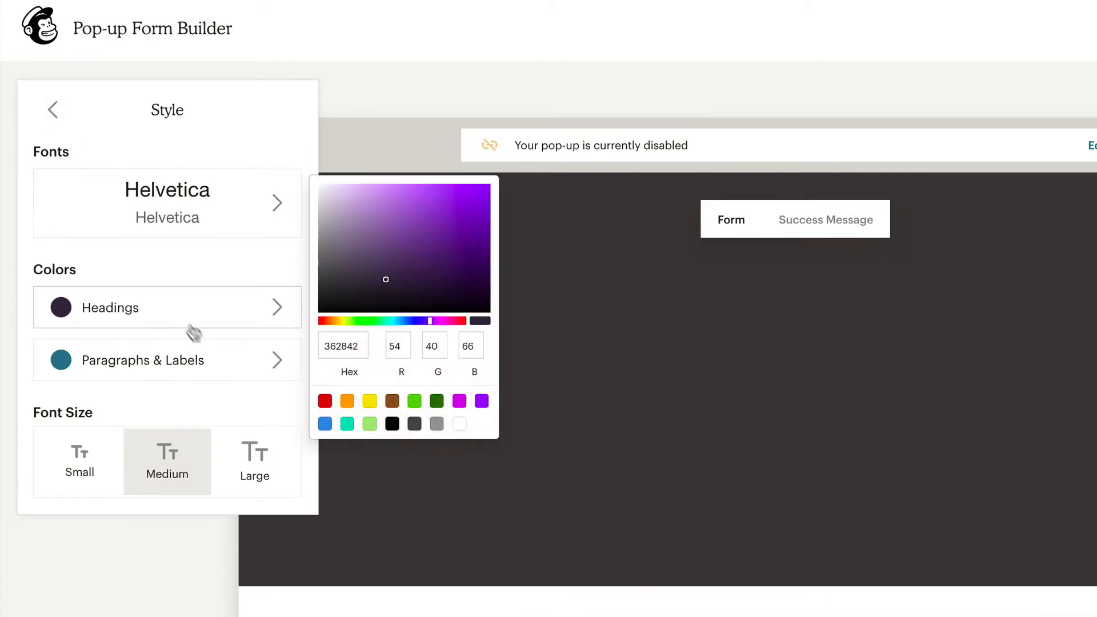
pyautogui.click(223, 372)
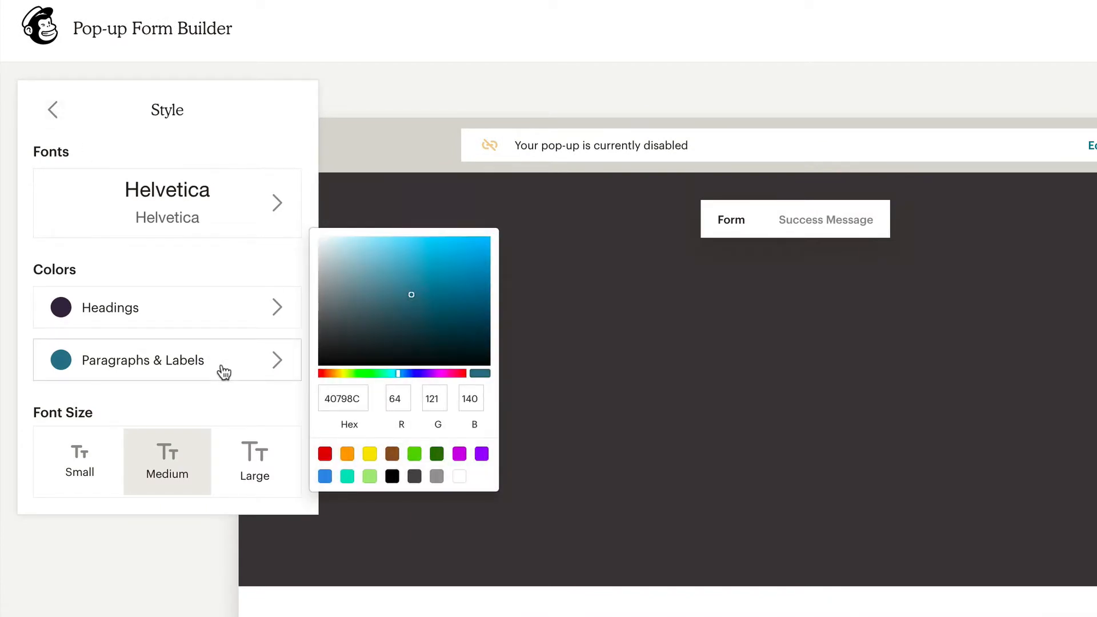
pyautogui.click(233, 450)
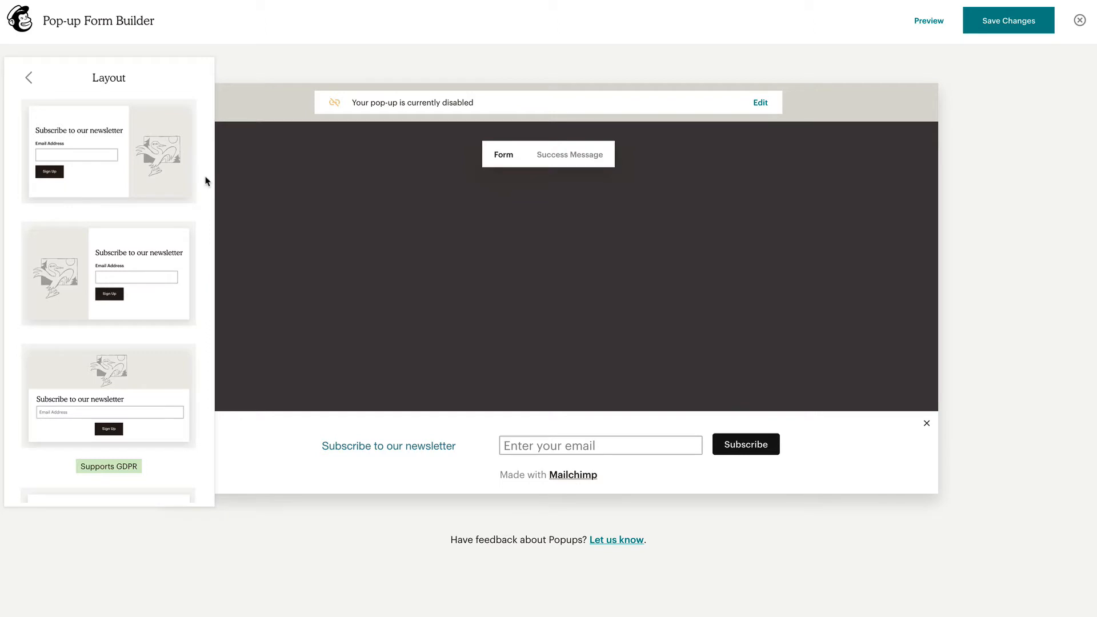
# Try the image-right and image-left layouts, then pick the GDPR image-above-form layout
pyautogui.scroll(-5, 207, 181)
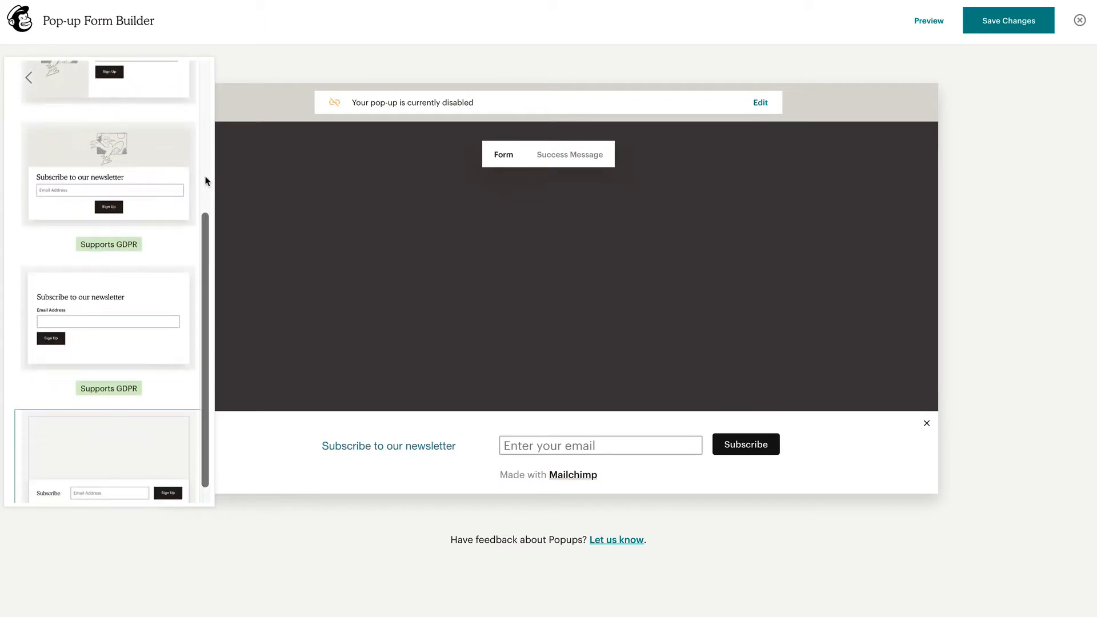
pyautogui.scroll(5, 207, 181)
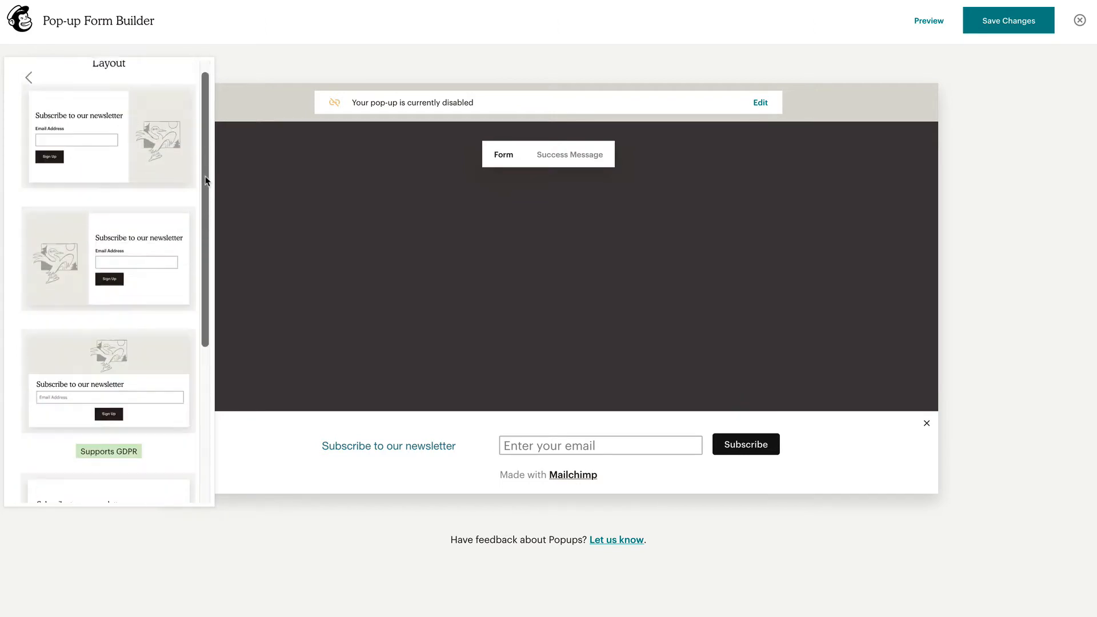
pyautogui.click(188, 182)
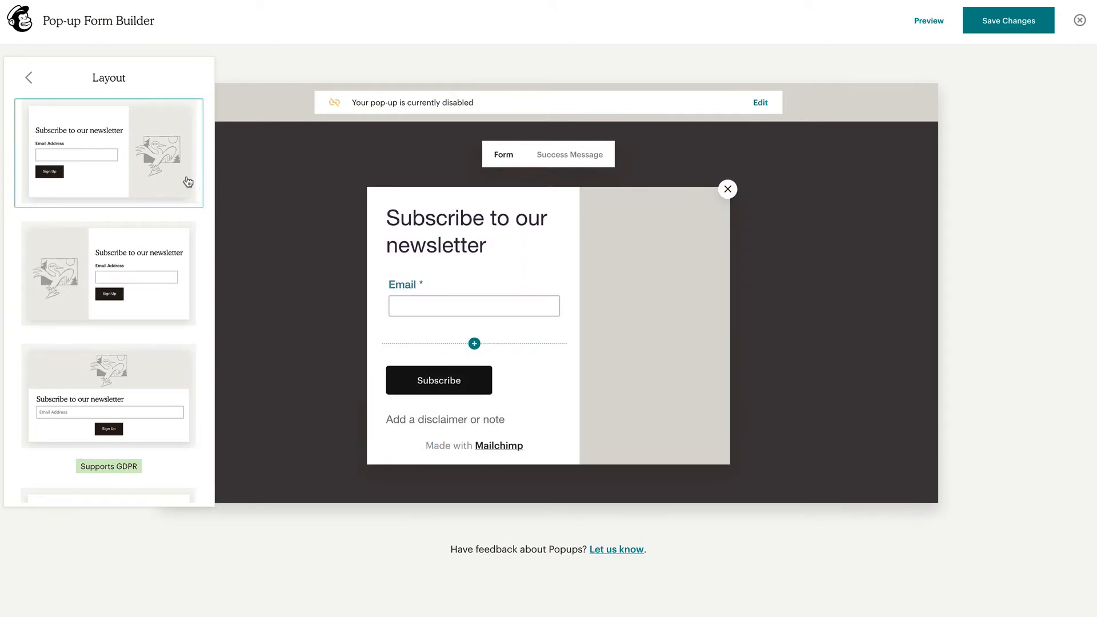
pyautogui.click(185, 234)
pyautogui.scroll(-5, 183, 235)
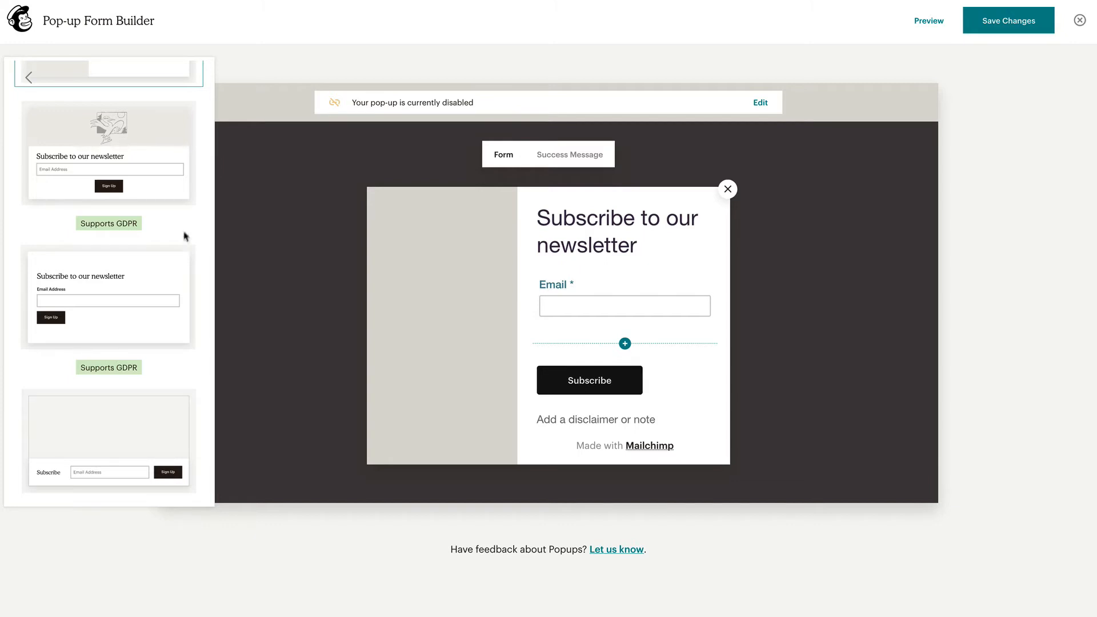
pyautogui.click(175, 262)
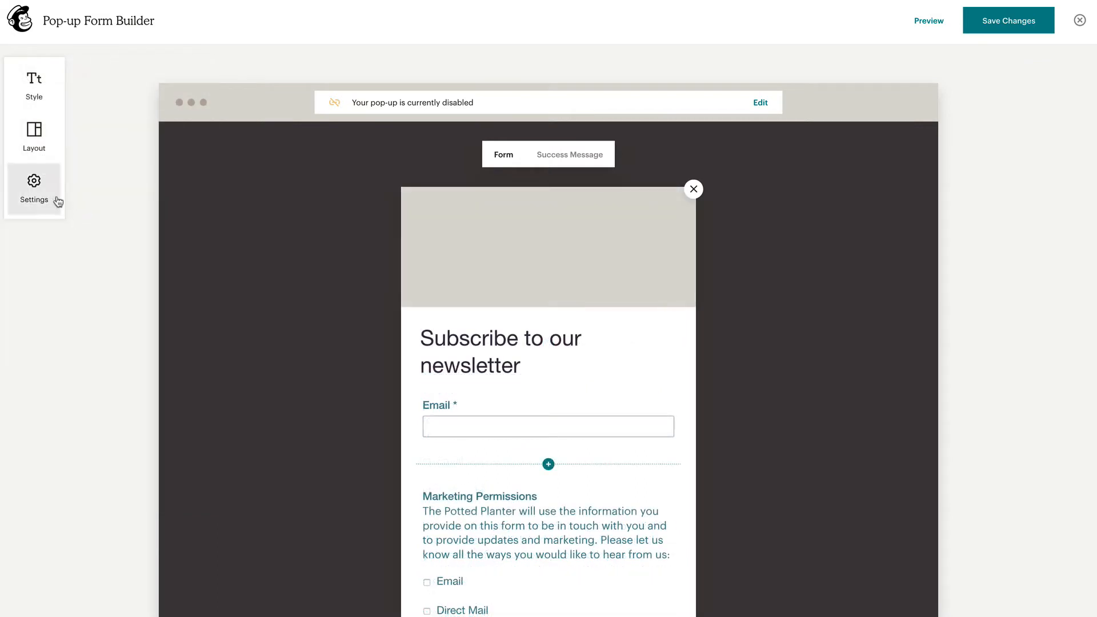
# Lower the overlay opacity and set the pop-up to appear after 5 seconds
pyautogui.click(58, 201)
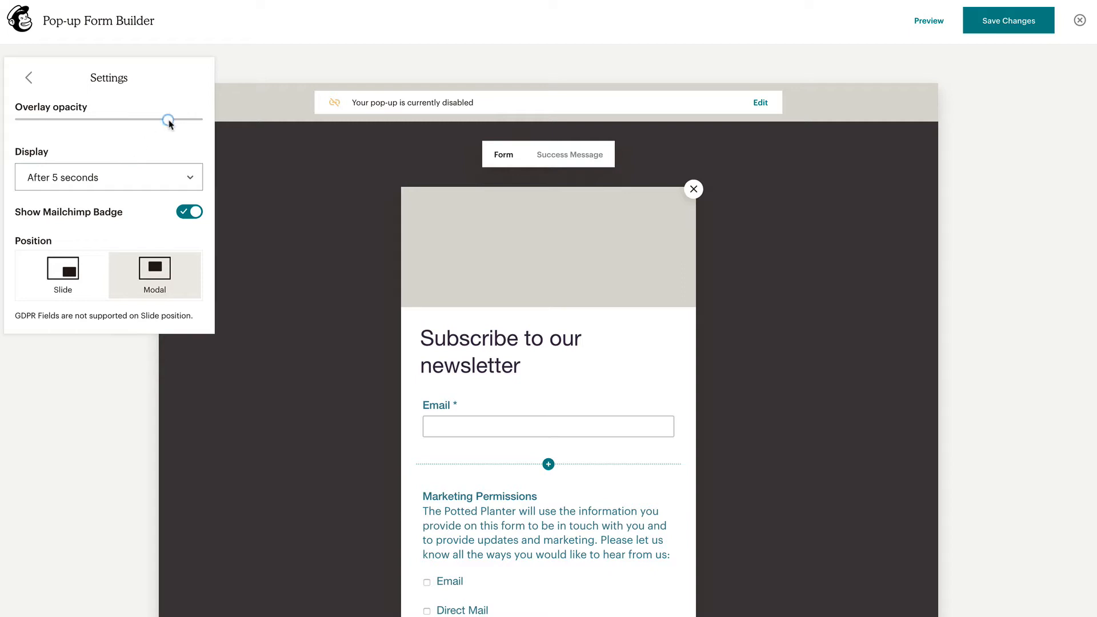
pyautogui.moveTo(171, 120)
pyautogui.mouseDown()
pyautogui.moveTo(56, 117)
pyautogui.moveTo(158, 121)
pyautogui.mouseUp()
pyautogui.click(177, 175)
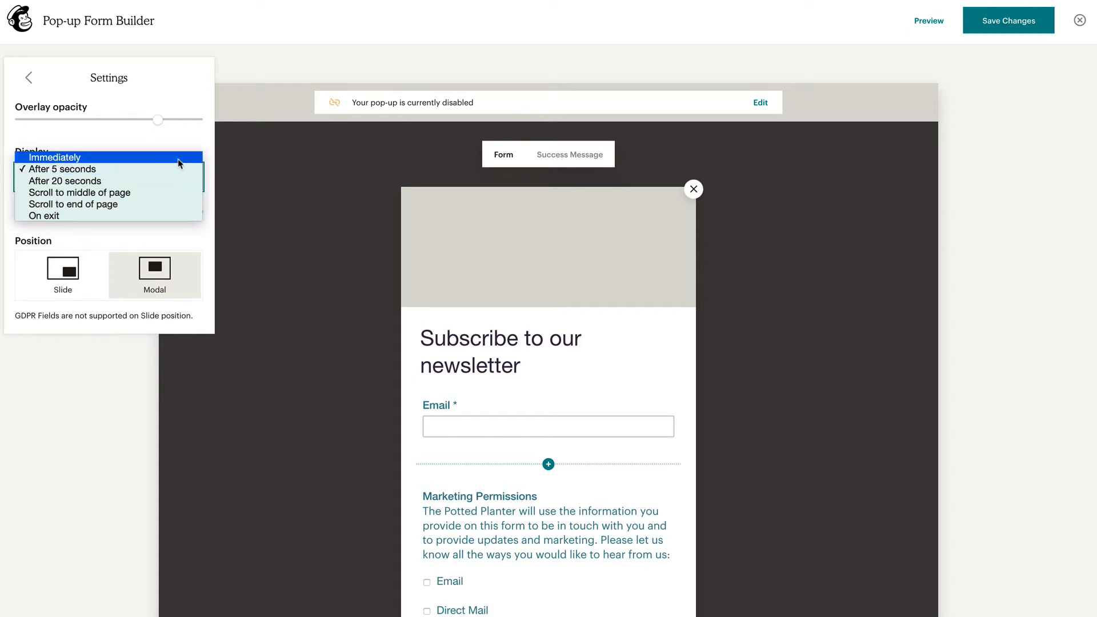
pyautogui.click(178, 162)
pyautogui.click(179, 175)
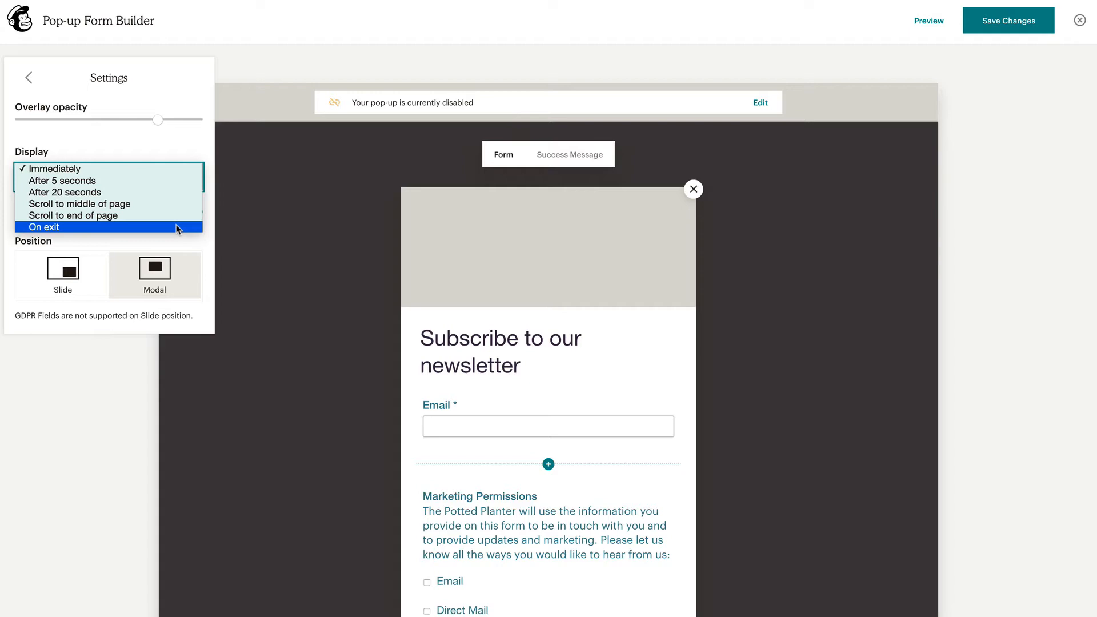
pyautogui.click(179, 181)
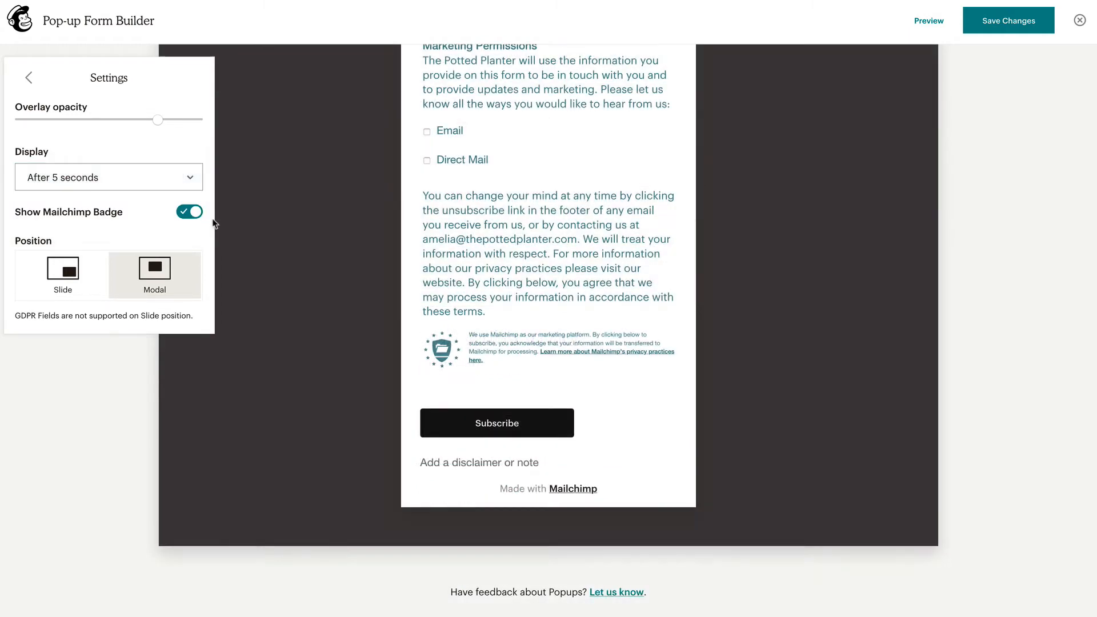
# Keep the Made with Mailchimp badge shown and the position on Modal
pyautogui.click(195, 213)
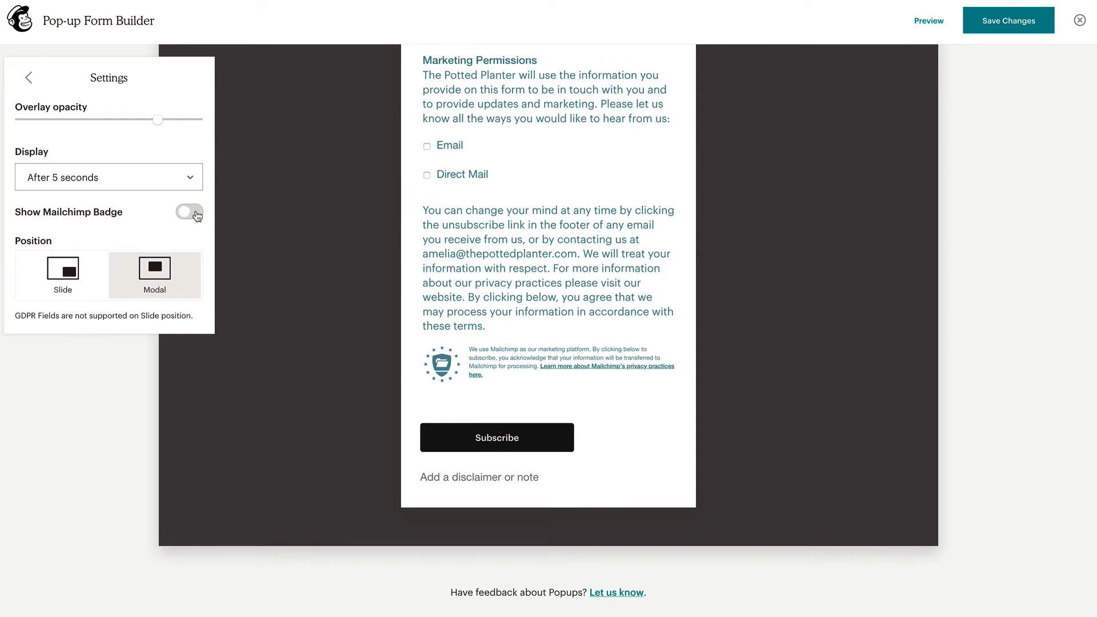
pyautogui.click(196, 214)
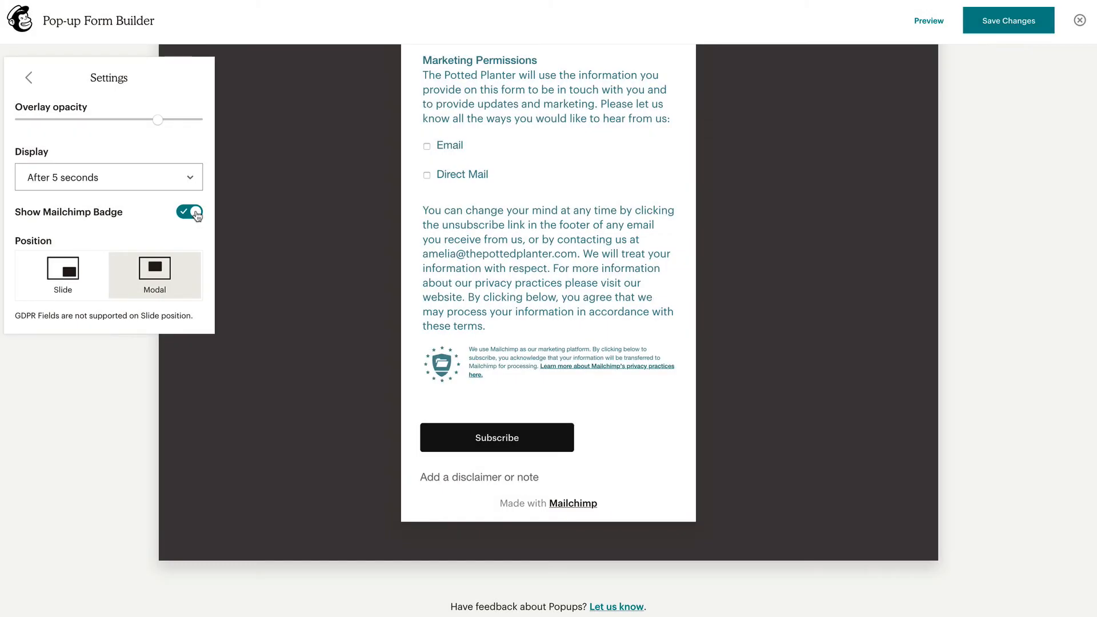
pyautogui.click(106, 275)
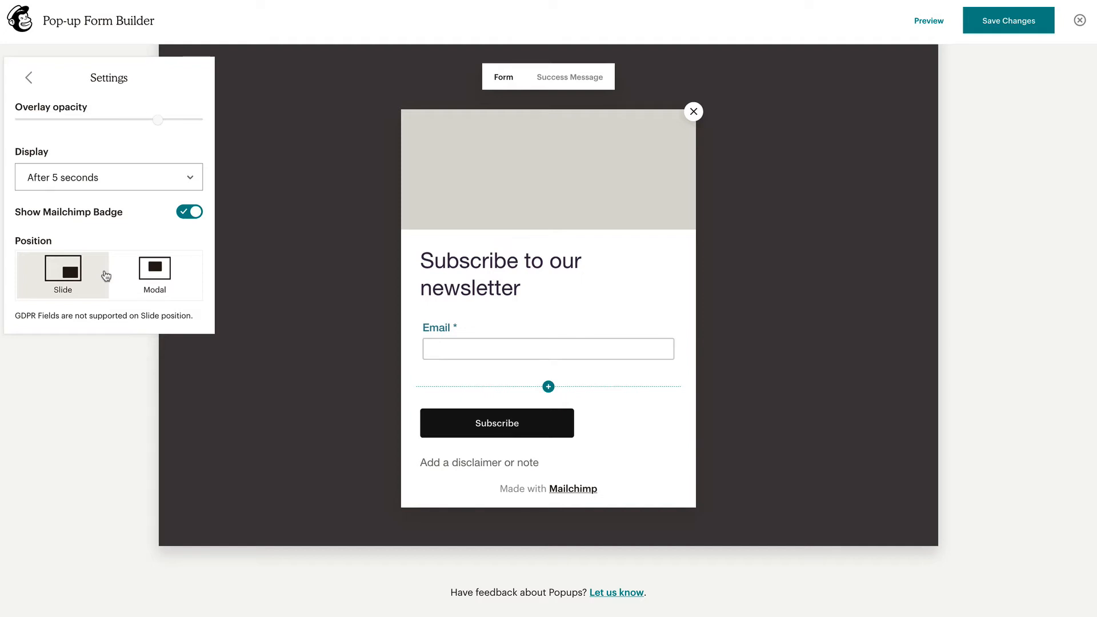
pyautogui.click(117, 277)
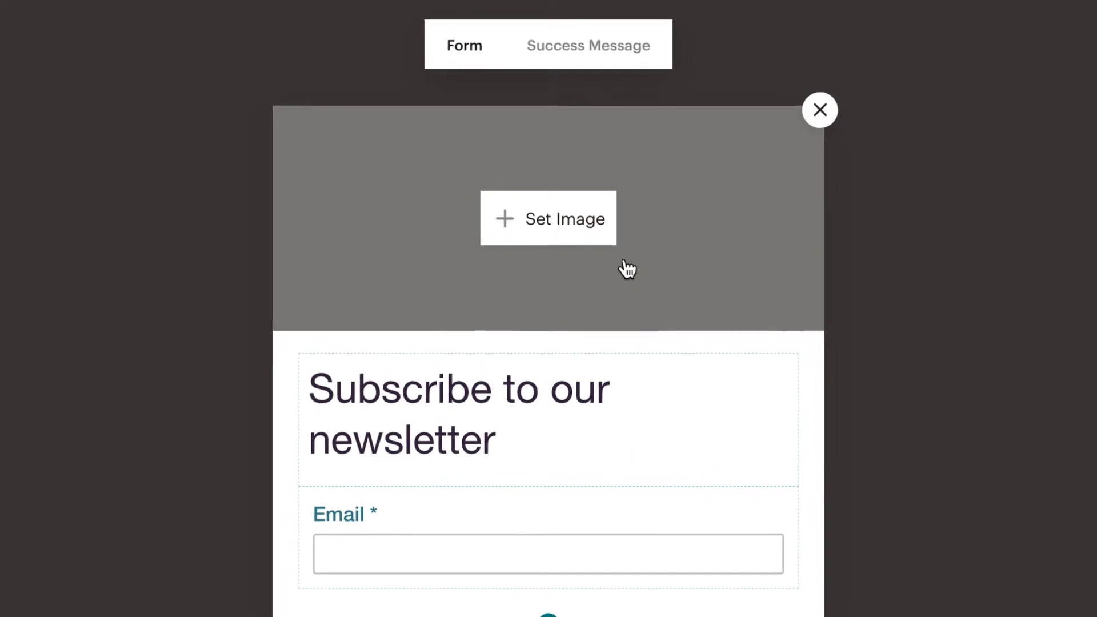
# Insert the croton plant photo from Content Studio into the pop-up header
pyautogui.click(604, 235)
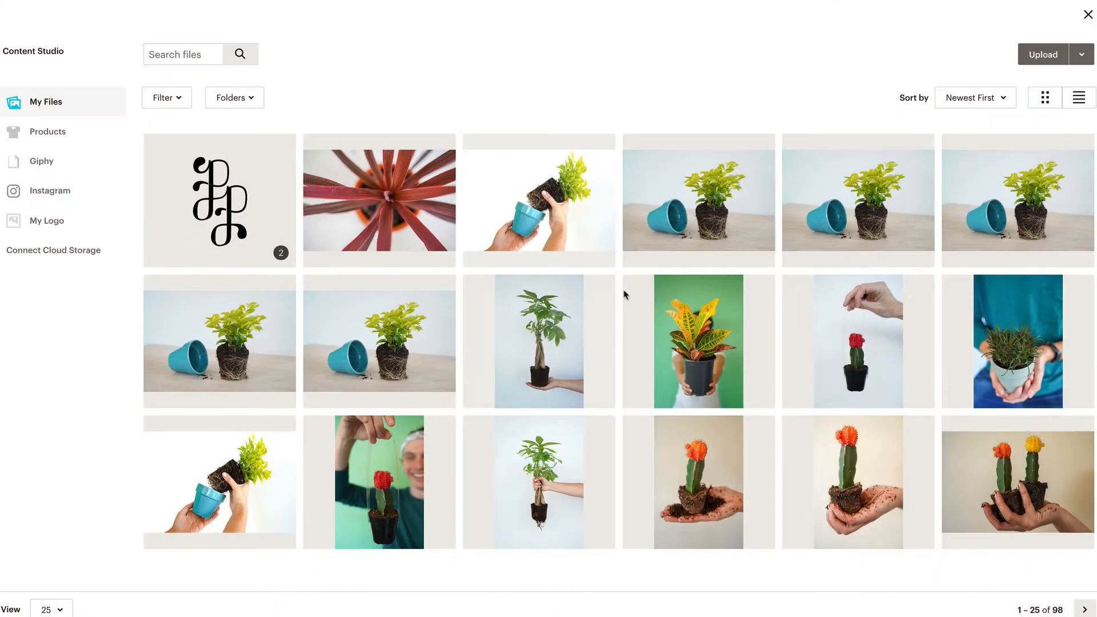
pyautogui.click(633, 302)
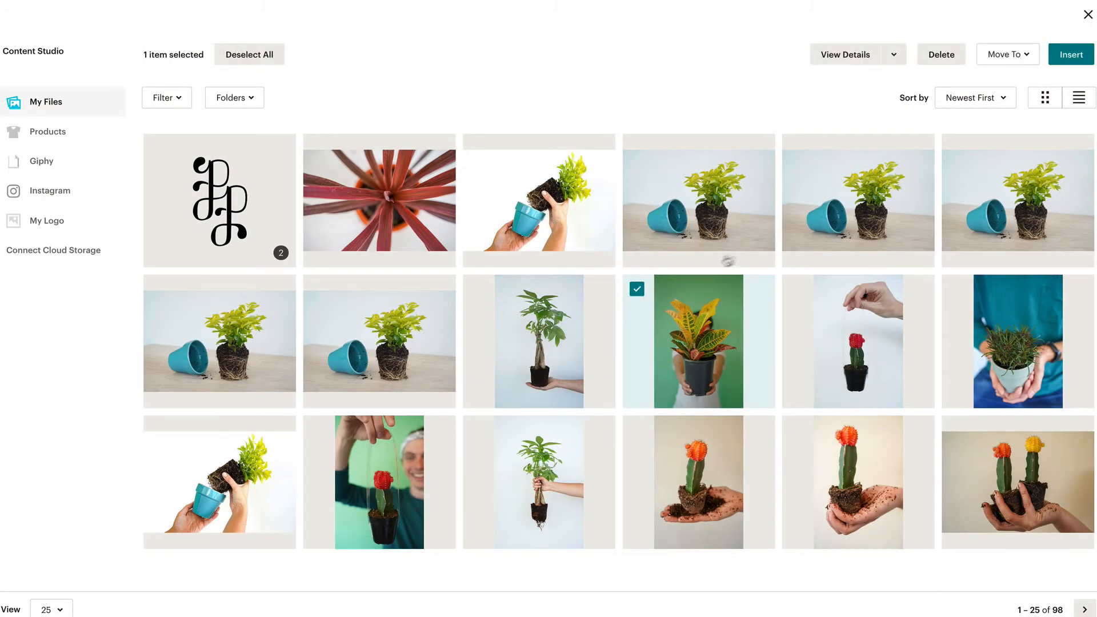
pyautogui.click(1079, 64)
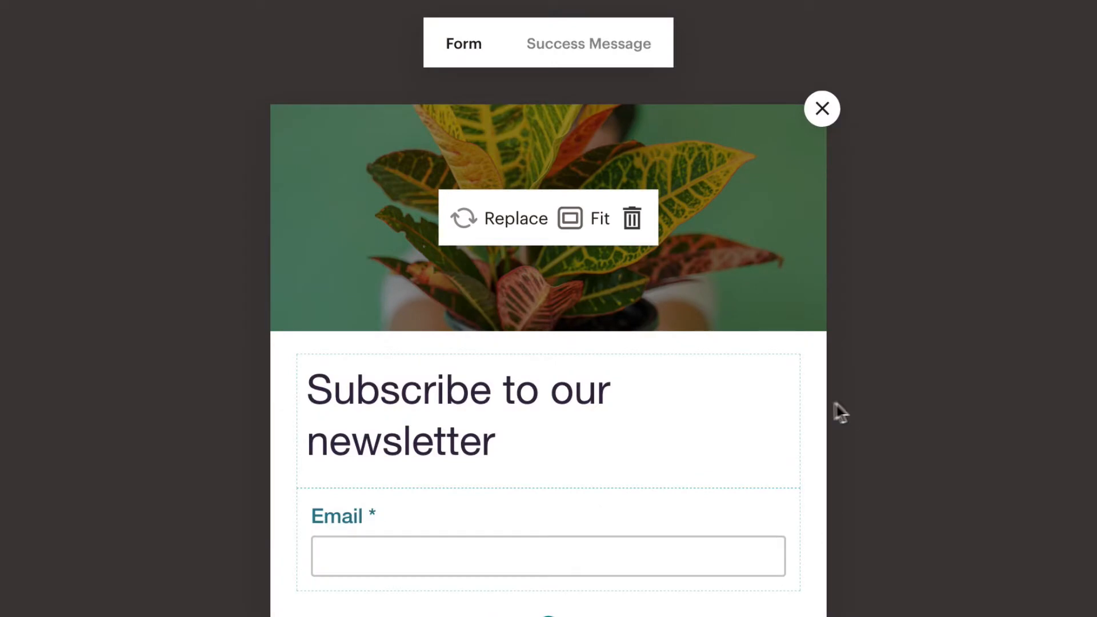
# Change the heading to 'Subscribe to the Potted Planter newsletter'
pyautogui.click(759, 414)
pyautogui.press('Delete')
pyautogui.press('BackSpace')
pyautogui.press('BackSpace')
pyautogui.press('BackSpace')
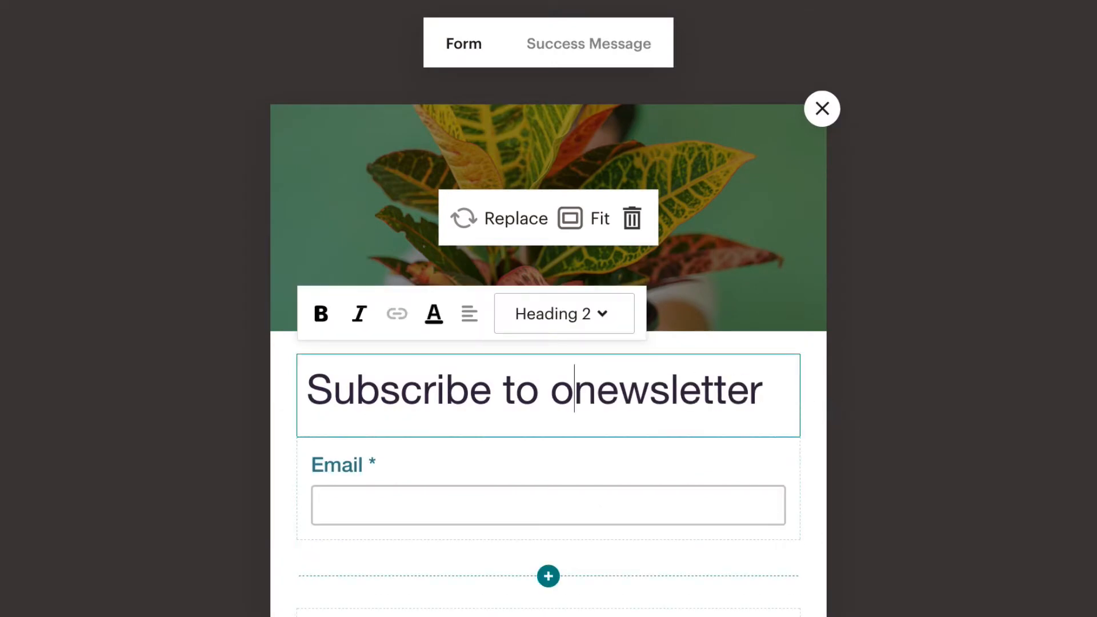
pyautogui.write('the Potted Planter')
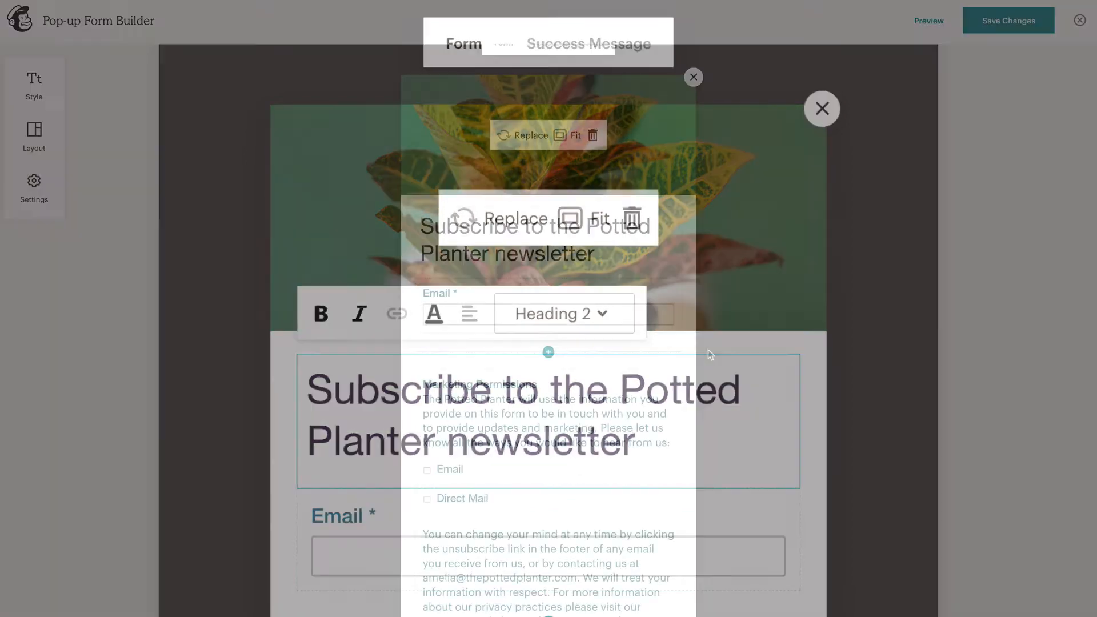
pyautogui.click(708, 355)
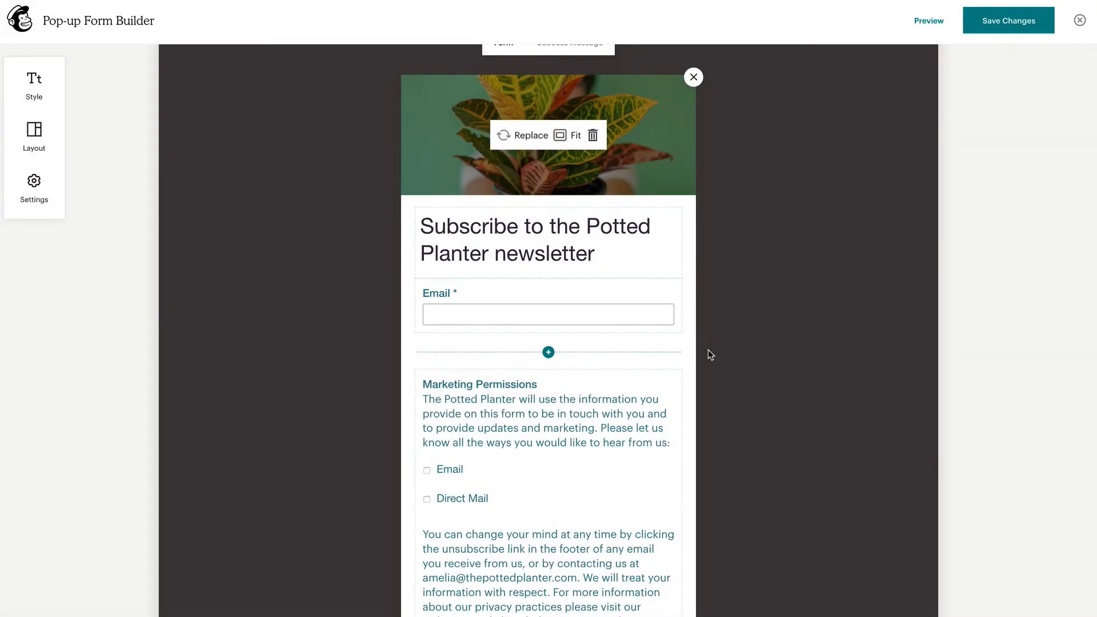
# Label the email field 'Your Email', add the permission note, and add a First Name field
pyautogui.click(677, 330)
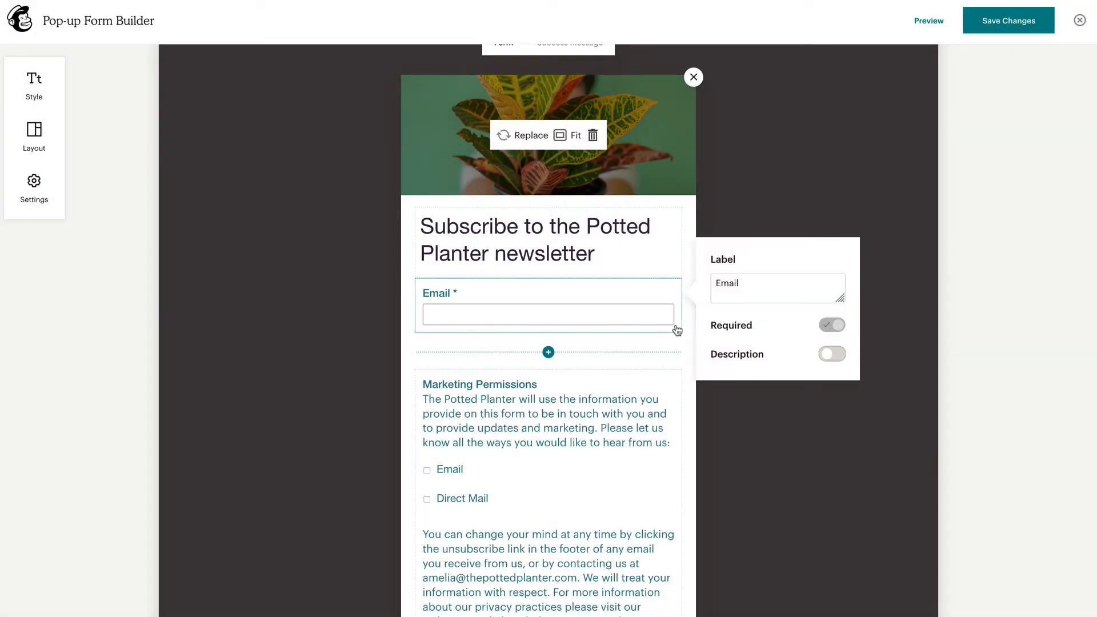
pyautogui.click(711, 286)
pyautogui.write('Your')
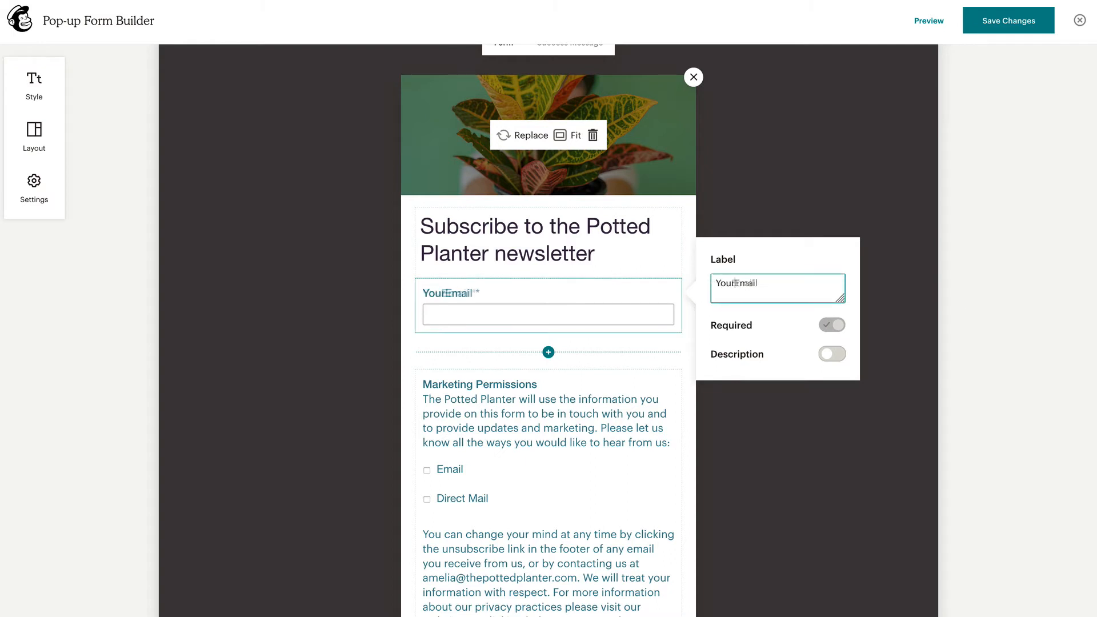
pyautogui.click(789, 326)
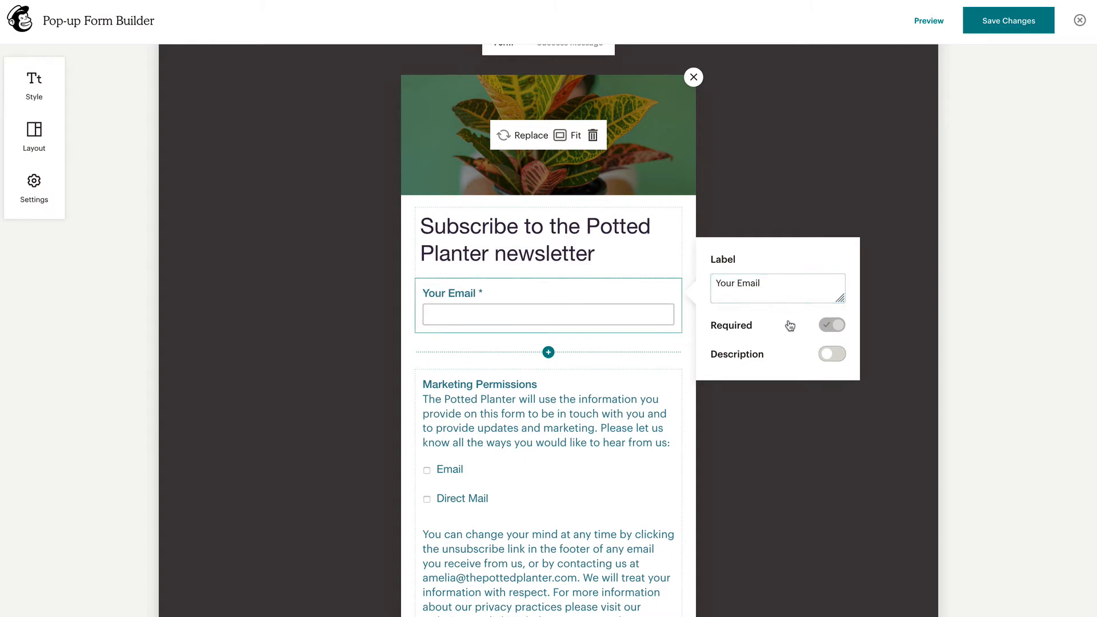
pyautogui.click(827, 355)
pyautogui.click(827, 384)
pyautogui.write('Your Email will not be used without your permission!')
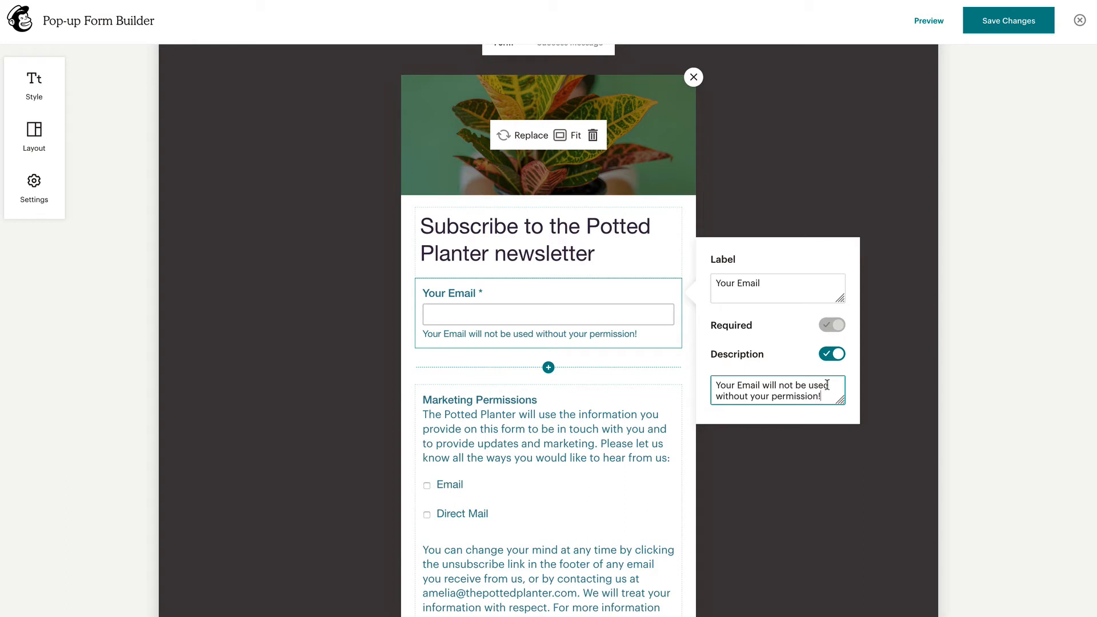
pyautogui.click(831, 437)
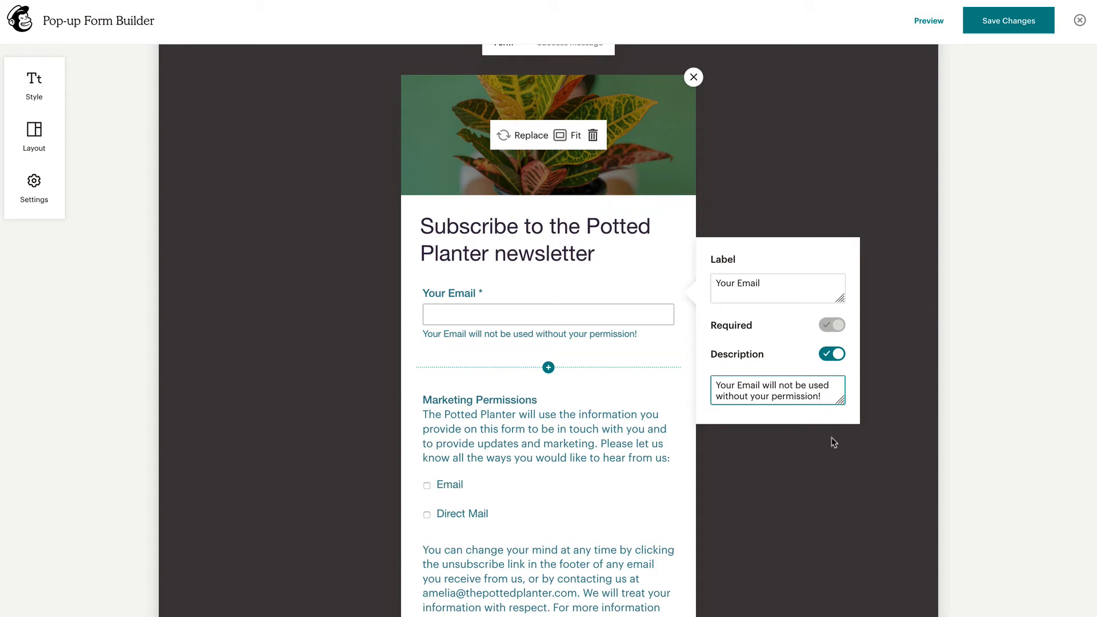
pyautogui.click(631, 382)
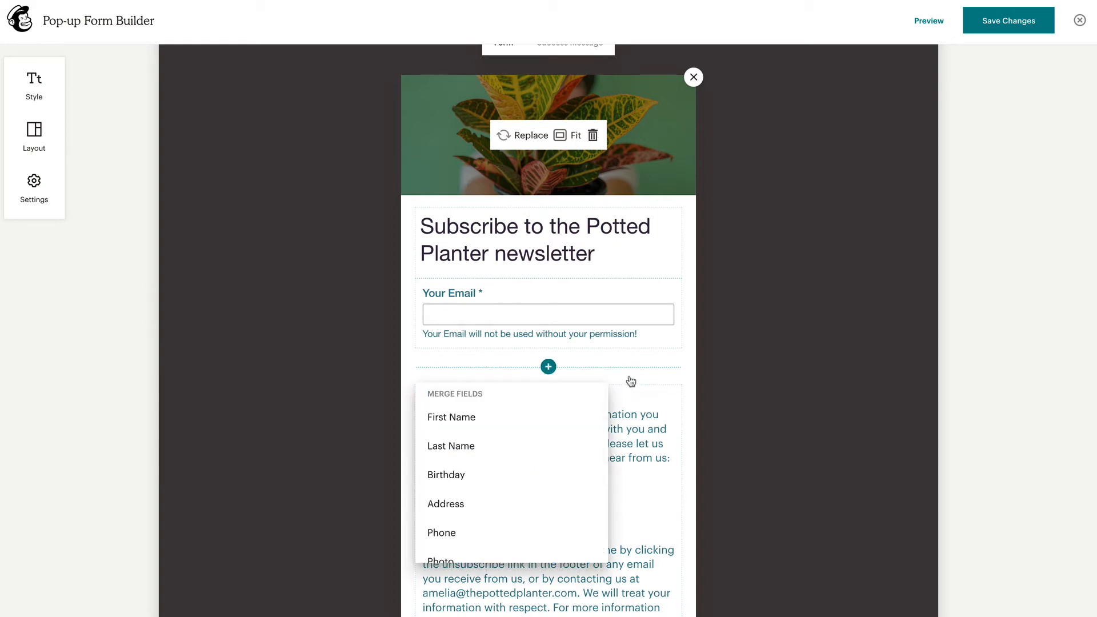
pyautogui.click(585, 416)
# Add a Phone field and edit the First Name field's label, required setting and description
pyautogui.click(573, 430)
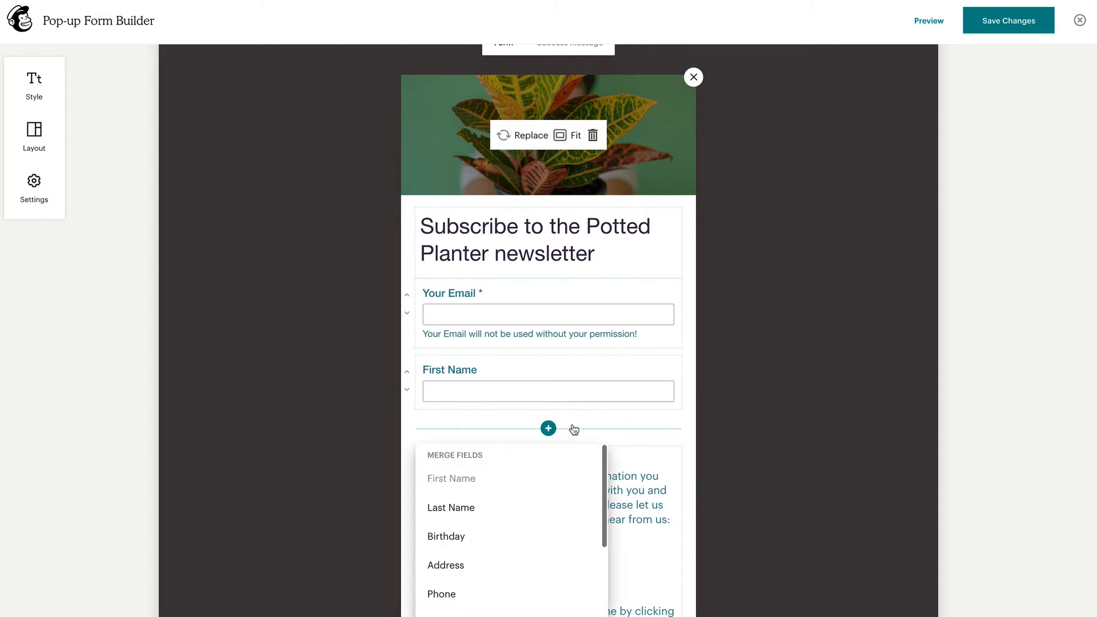
pyautogui.click(537, 592)
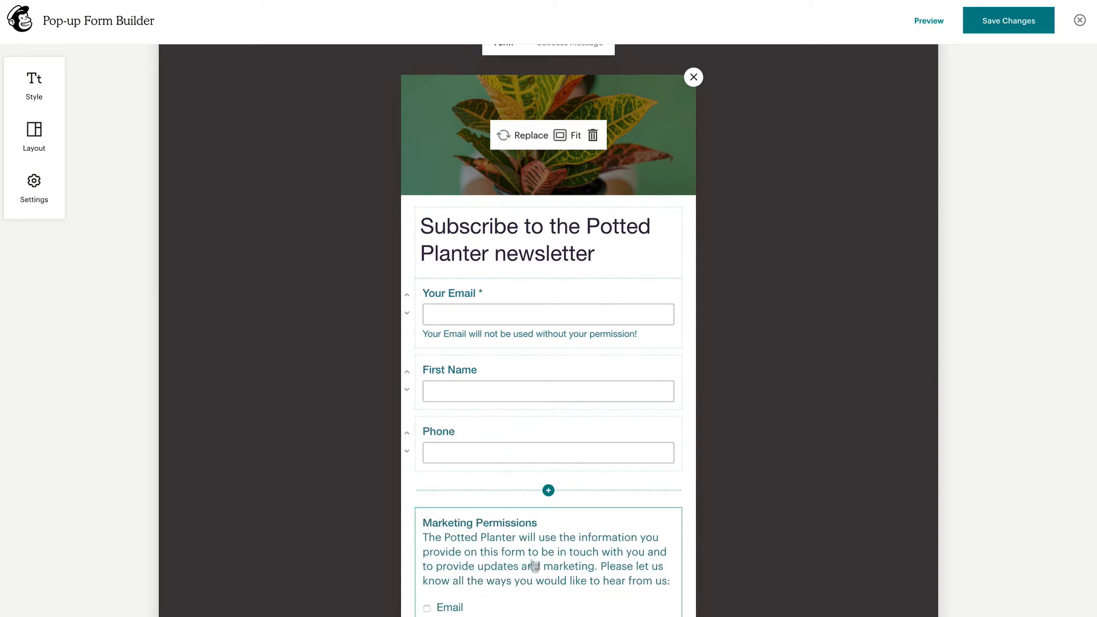
pyautogui.click(522, 398)
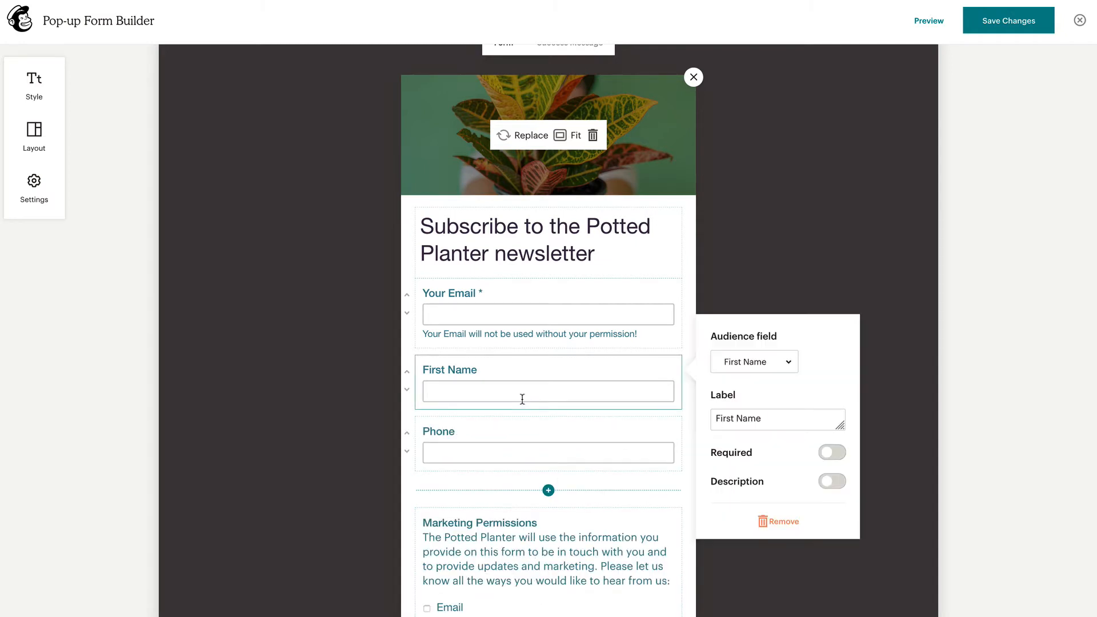
pyautogui.click(713, 415)
pyautogui.write('Your')
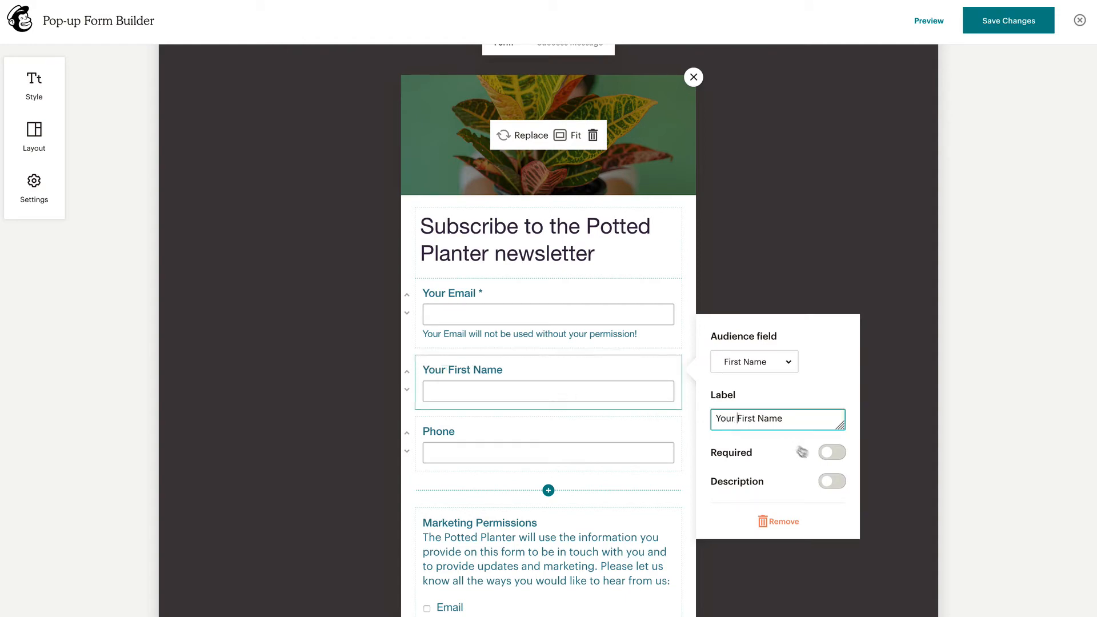
pyautogui.click(822, 457)
pyautogui.click(823, 455)
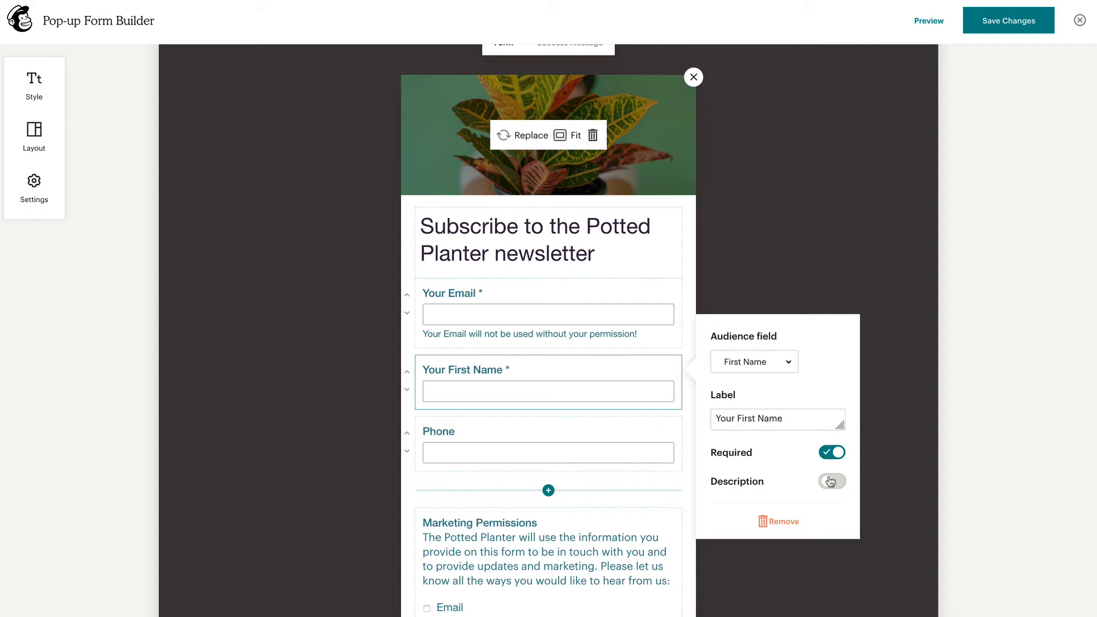
pyautogui.click(828, 481)
pyautogui.write('Please tell us your name!')
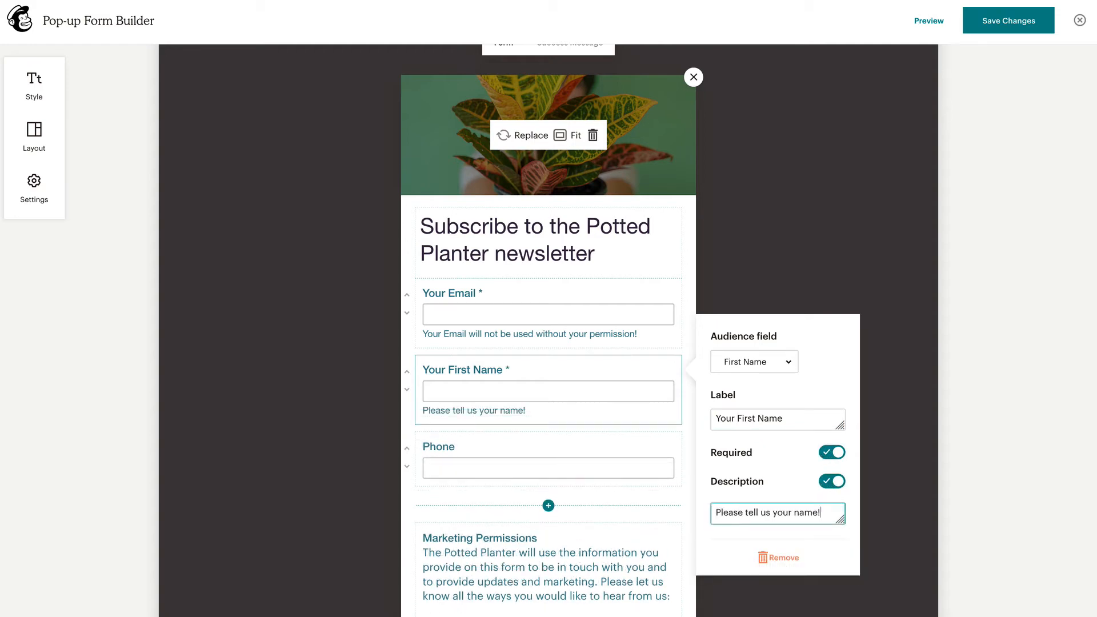
pyautogui.click(854, 540)
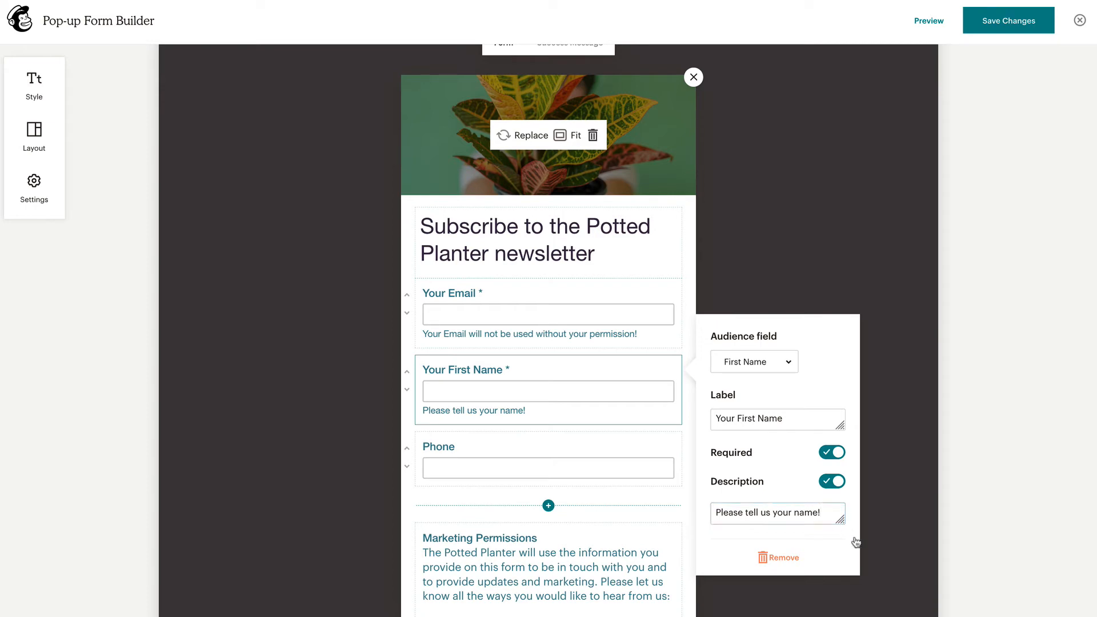
# Remove the First Name field and keep Your Email above Phone
pyautogui.click(801, 564)
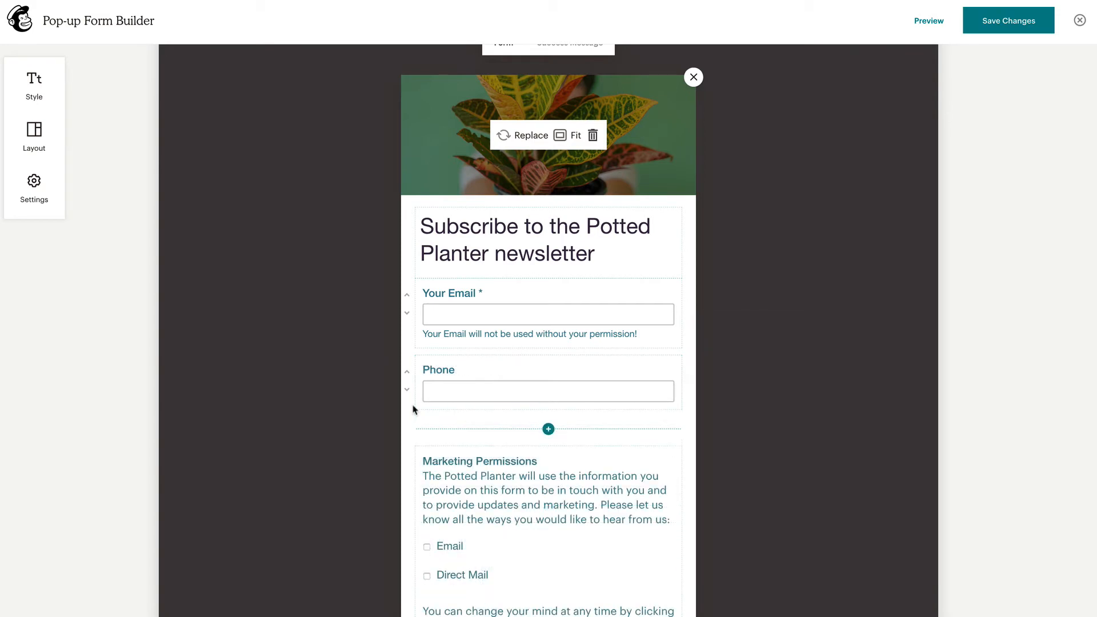
pyautogui.click(408, 372)
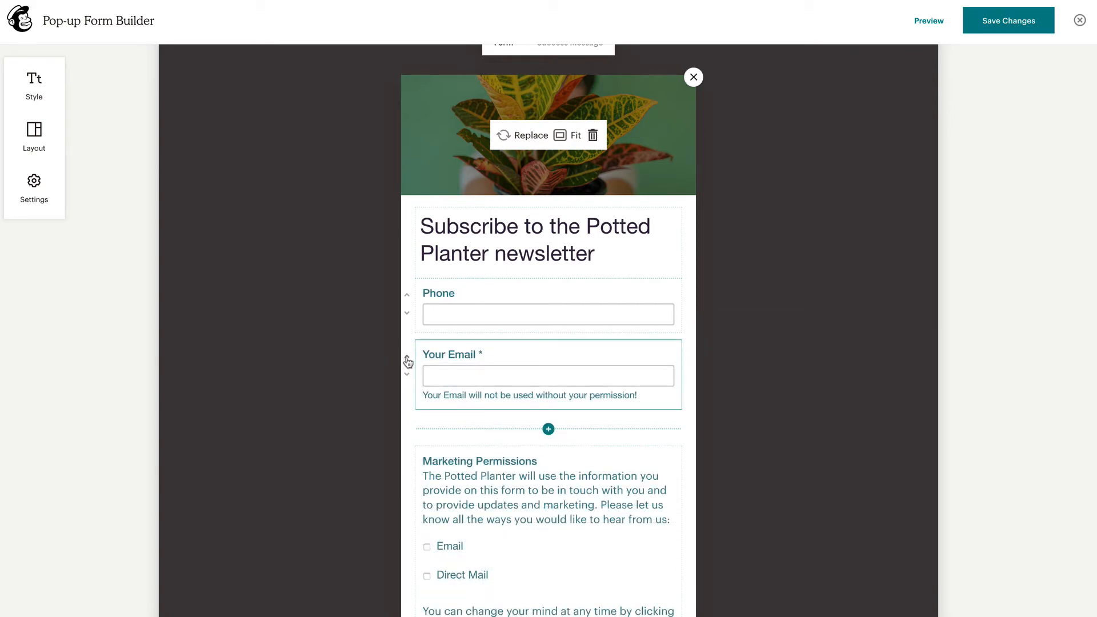
pyautogui.click(407, 358)
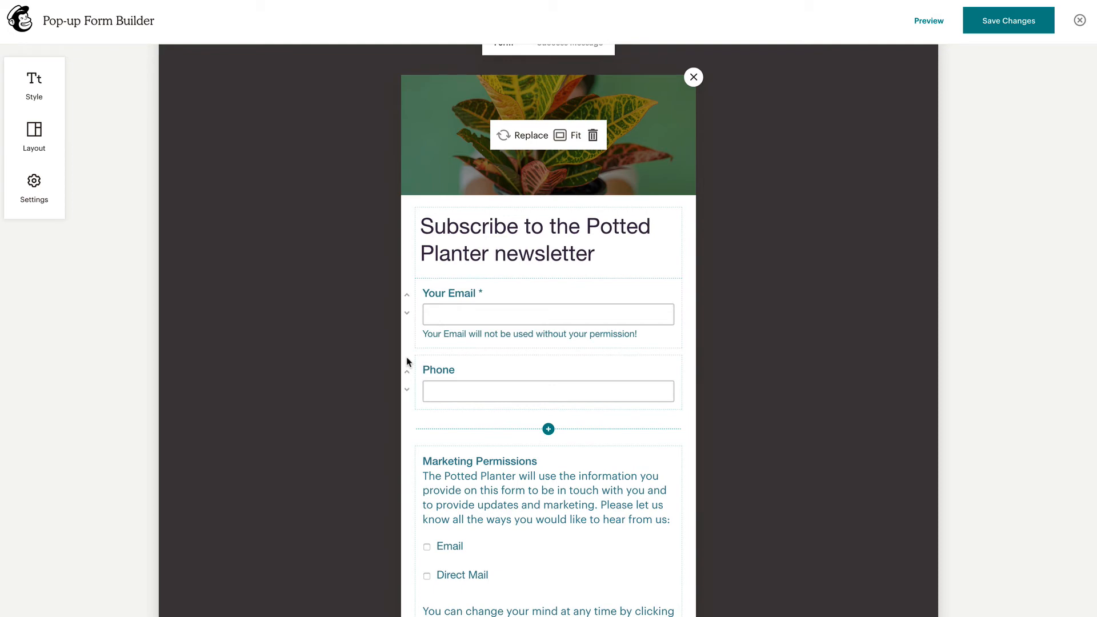
pyautogui.scroll(-6, 677, 516)
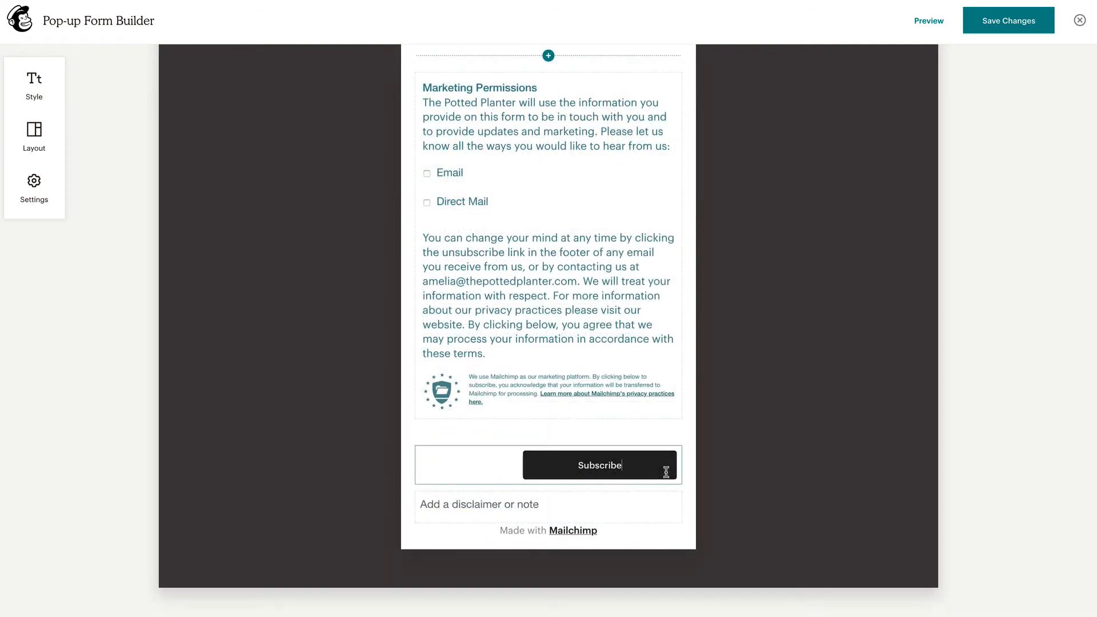
# Left-align the Subscribe button and colour it teal 70a9a1
pyautogui.click(519, 429)
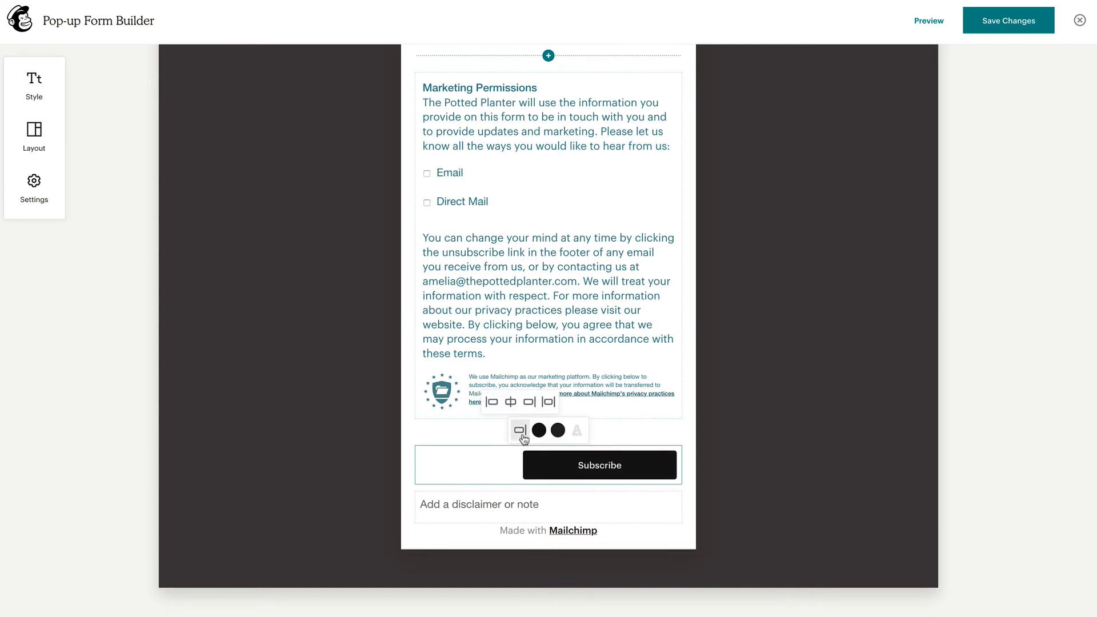
pyautogui.click(510, 404)
pyautogui.click(493, 403)
pyautogui.click(536, 432)
pyautogui.doubleClick(506, 354)
pyautogui.write('70a9a1')
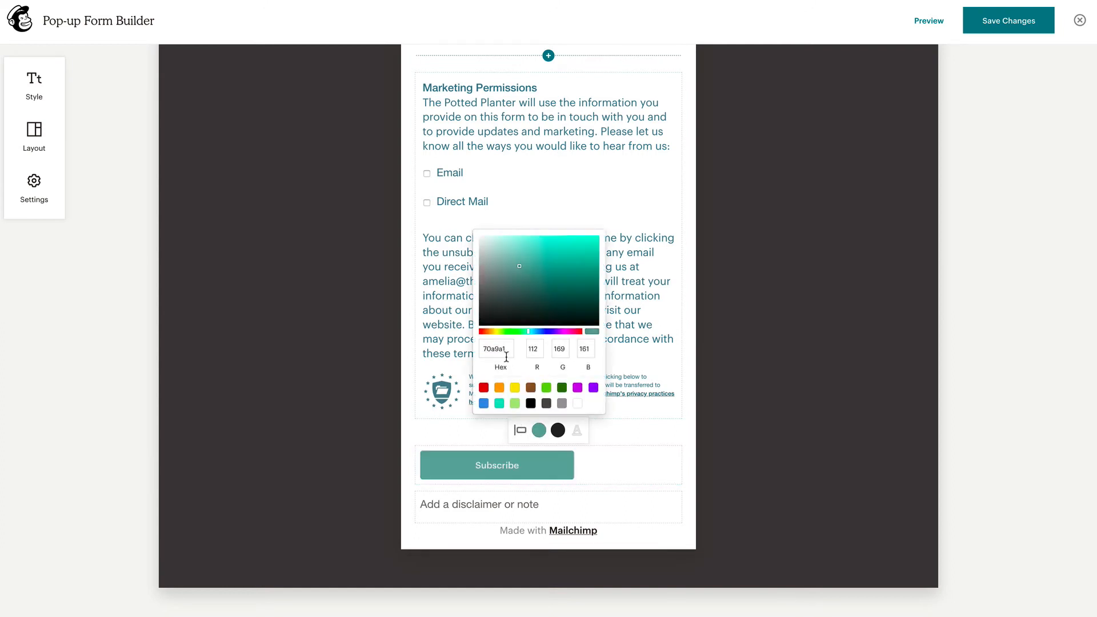
pyautogui.click(558, 429)
# Make the Subscribe button text black
pyautogui.click(557, 429)
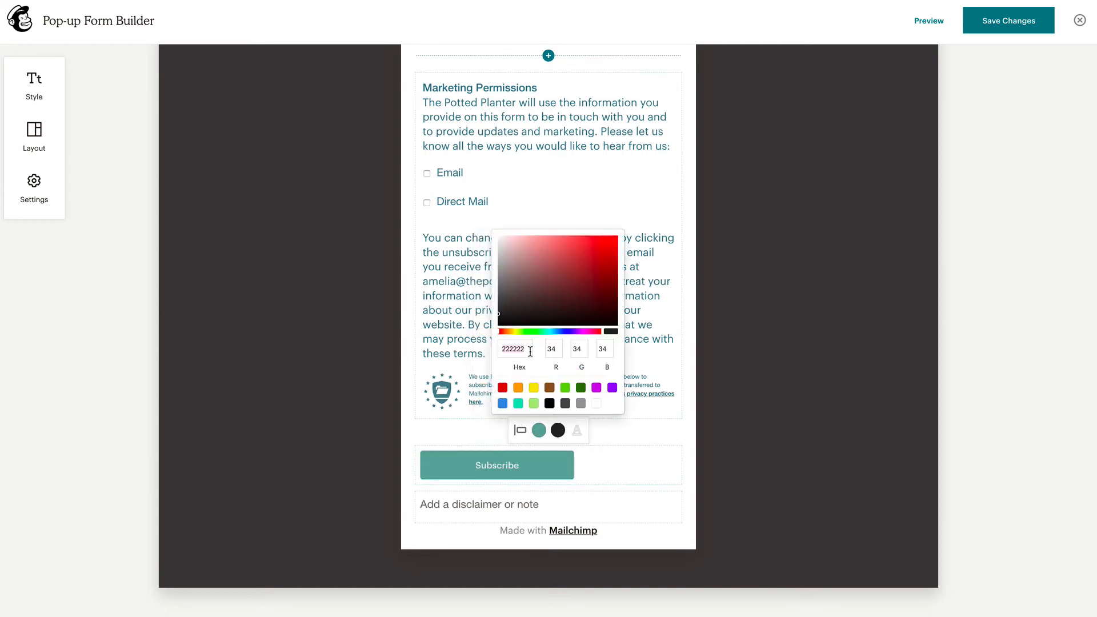
pyautogui.click(551, 403)
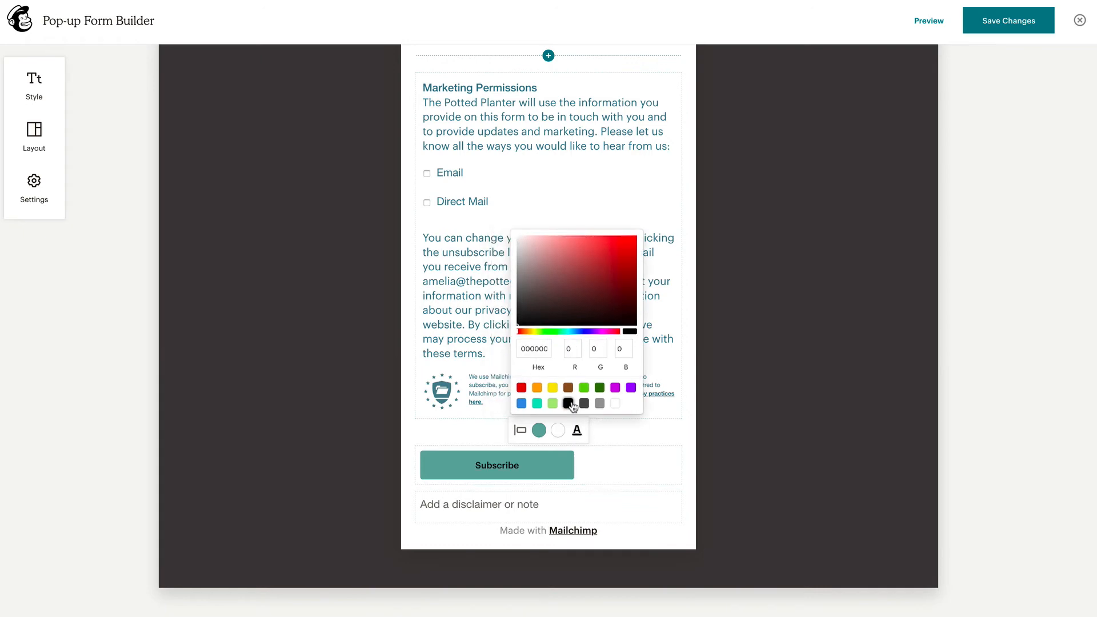
pyautogui.click(621, 438)
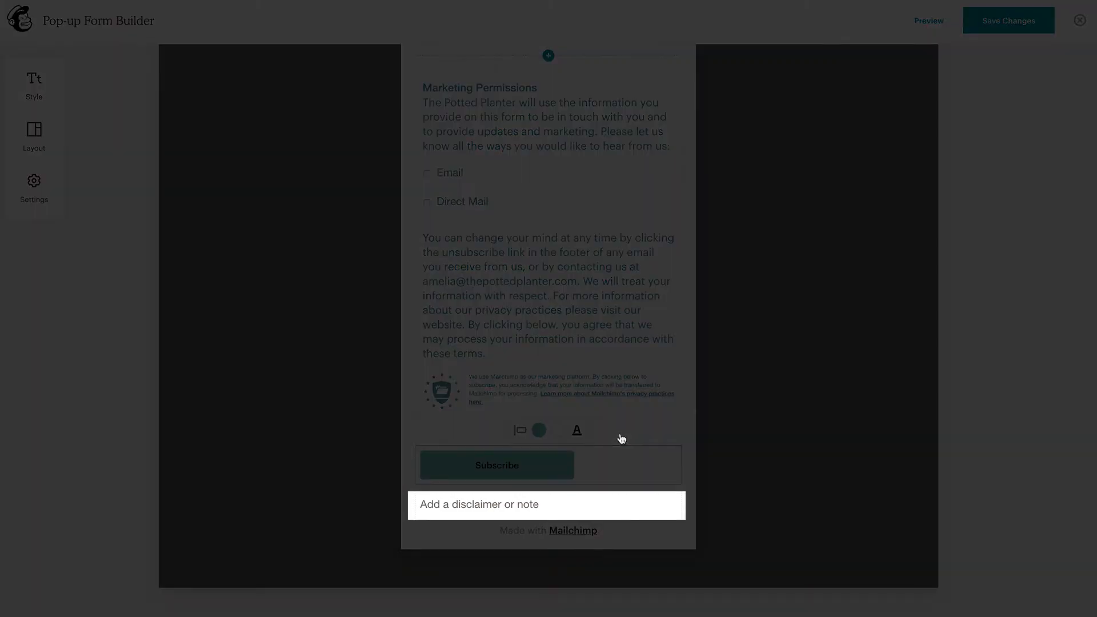
pyautogui.scroll(8, 621, 439)
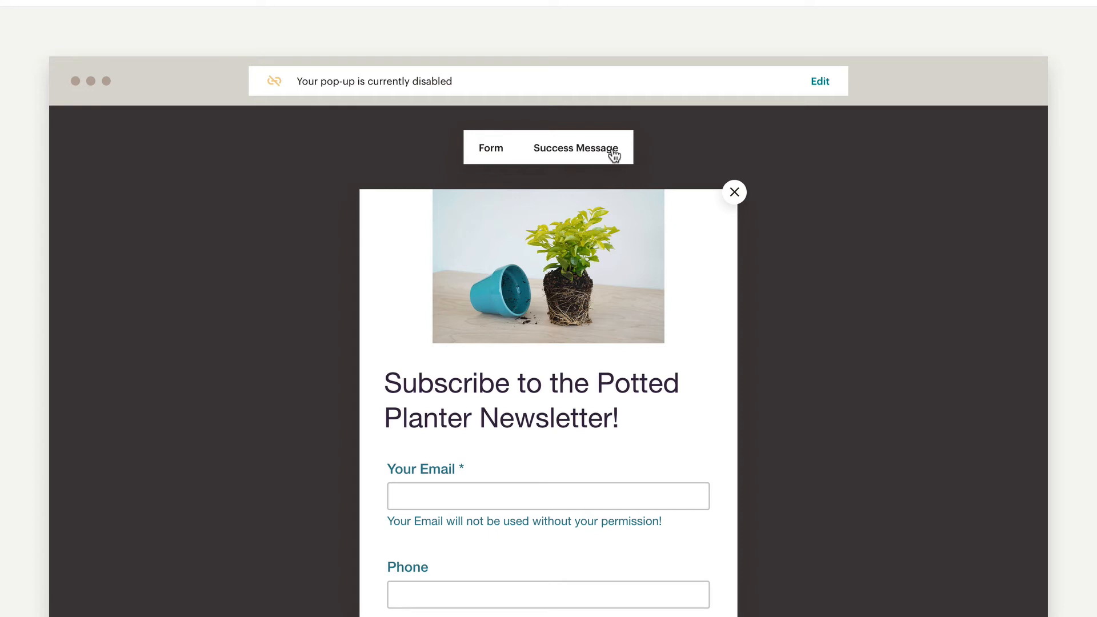
# Extend the success message heading with the 30% off first-purchase discount code offer
pyautogui.click(612, 151)
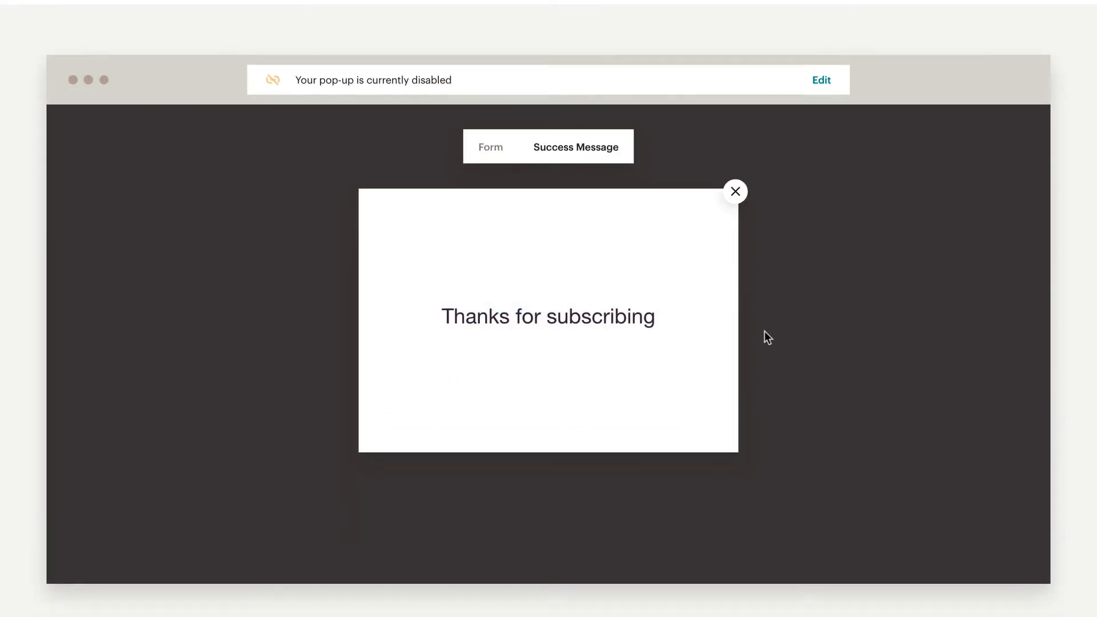
pyautogui.click(711, 330)
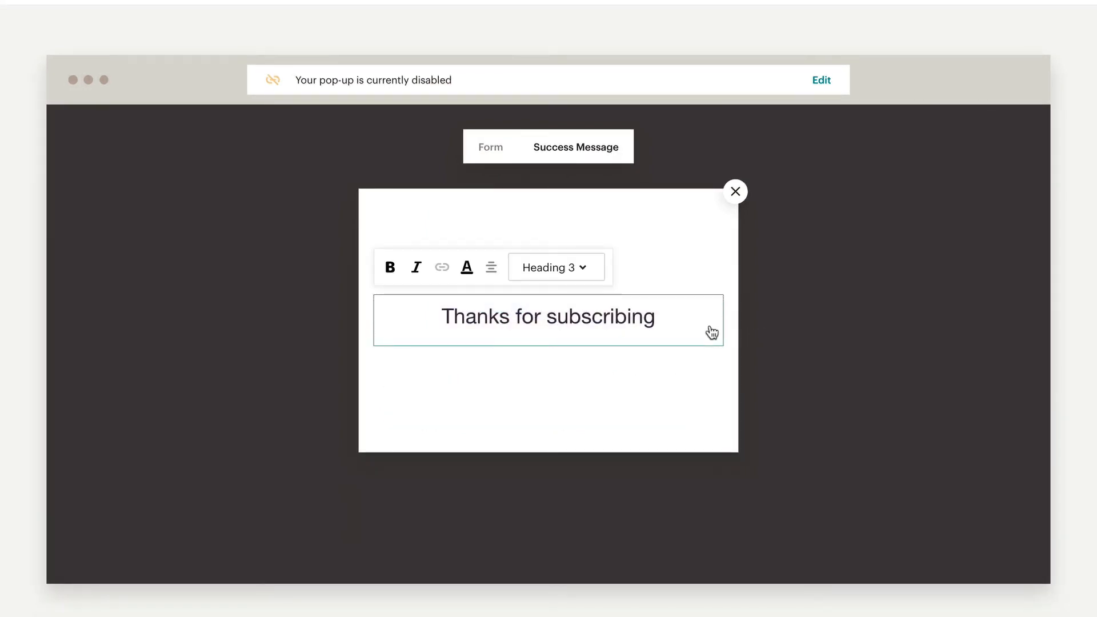
pyautogui.write('to The Potted Planter! We’ll send you a 30% off discount code for your first purchase!')
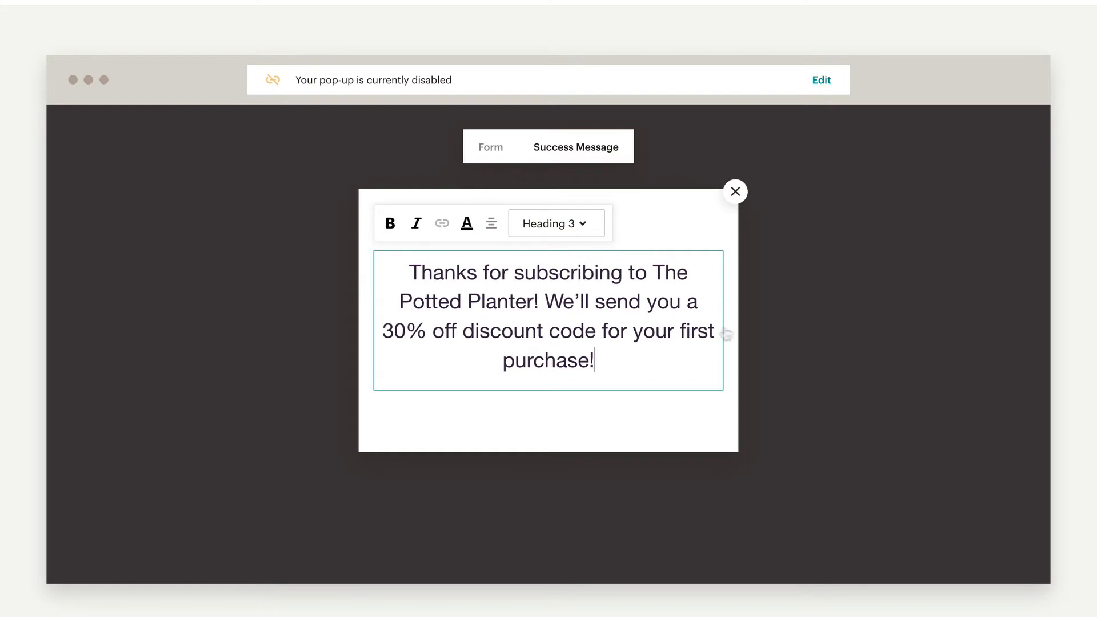
pyautogui.click(963, 334)
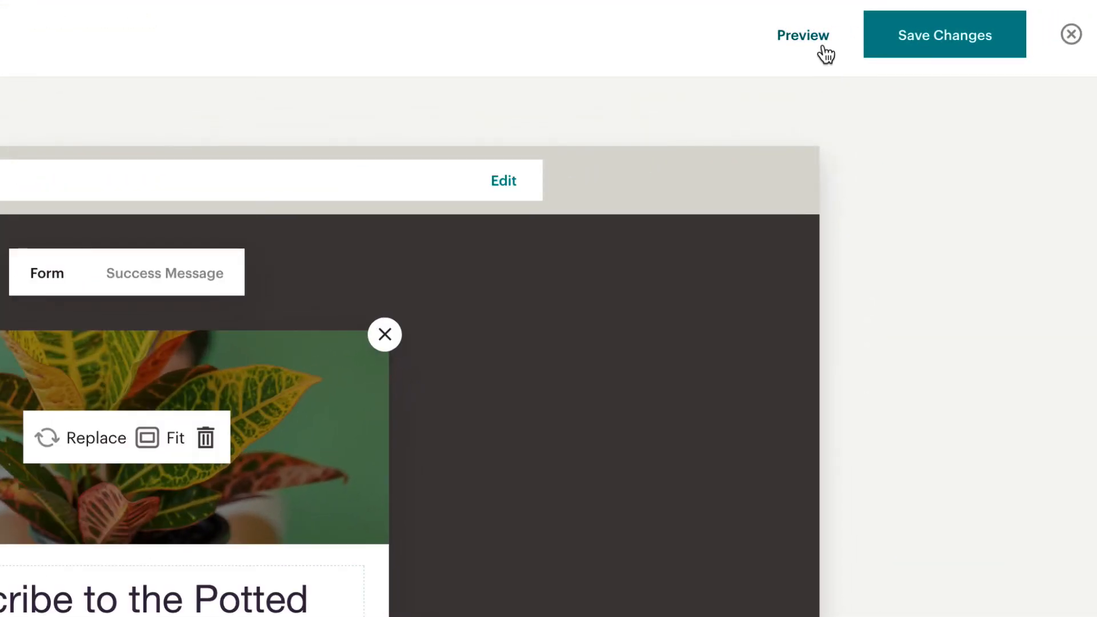
pyautogui.click(825, 50)
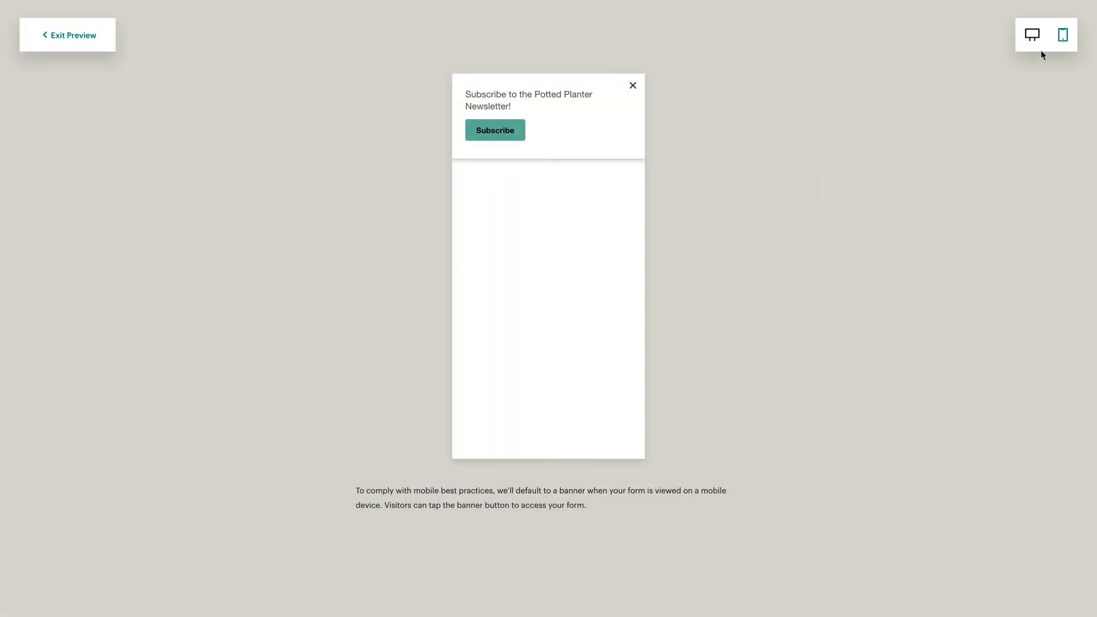
pyautogui.click(1041, 47)
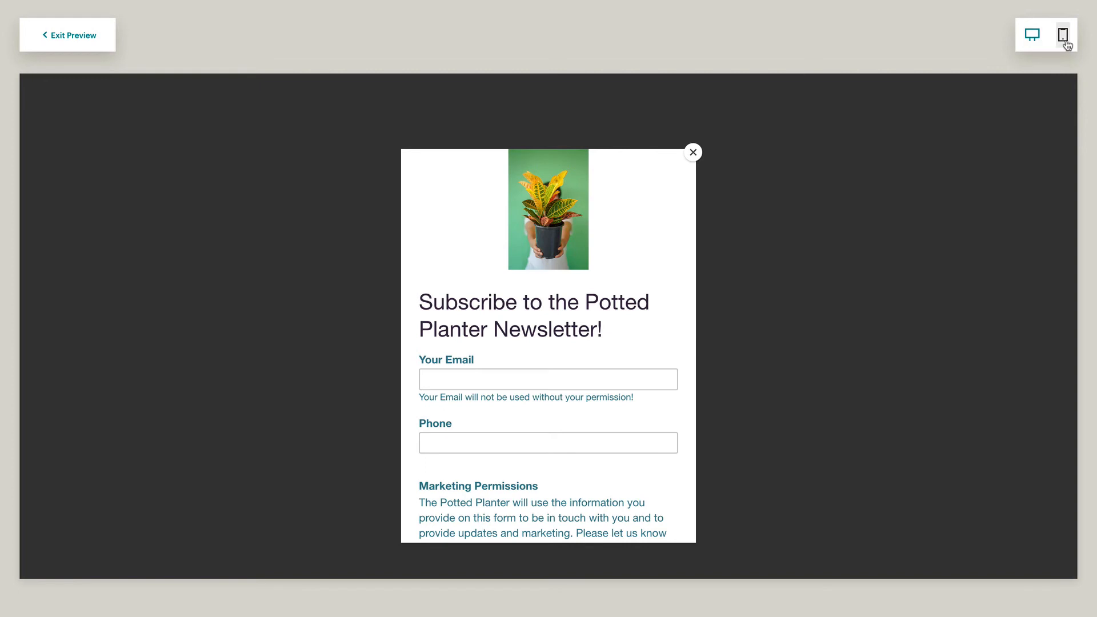
pyautogui.click(1065, 42)
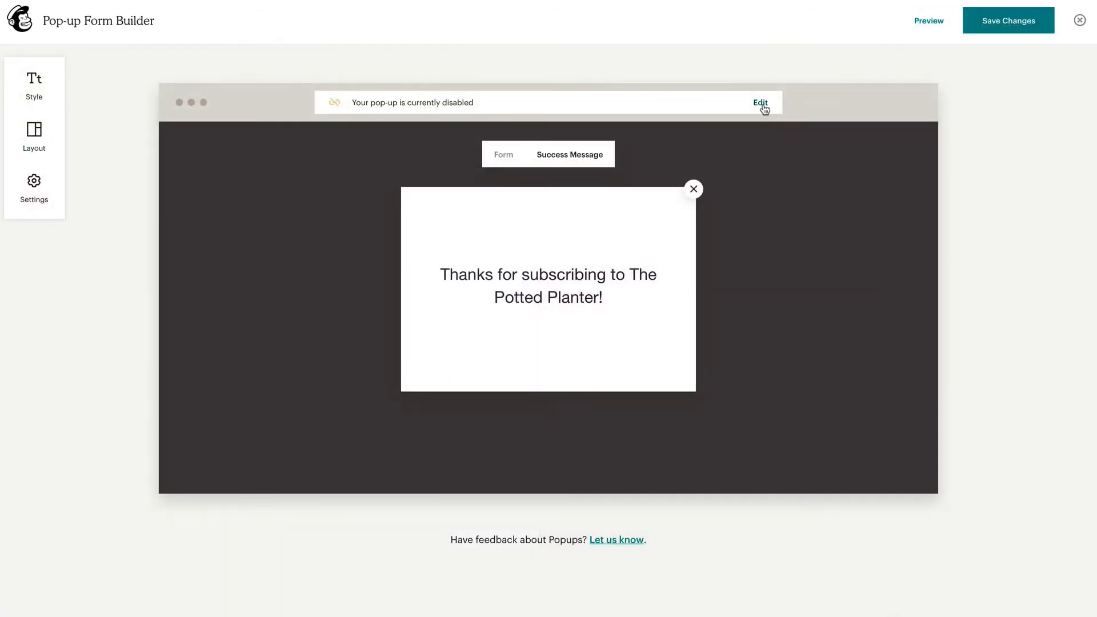
pyautogui.click(760, 104)
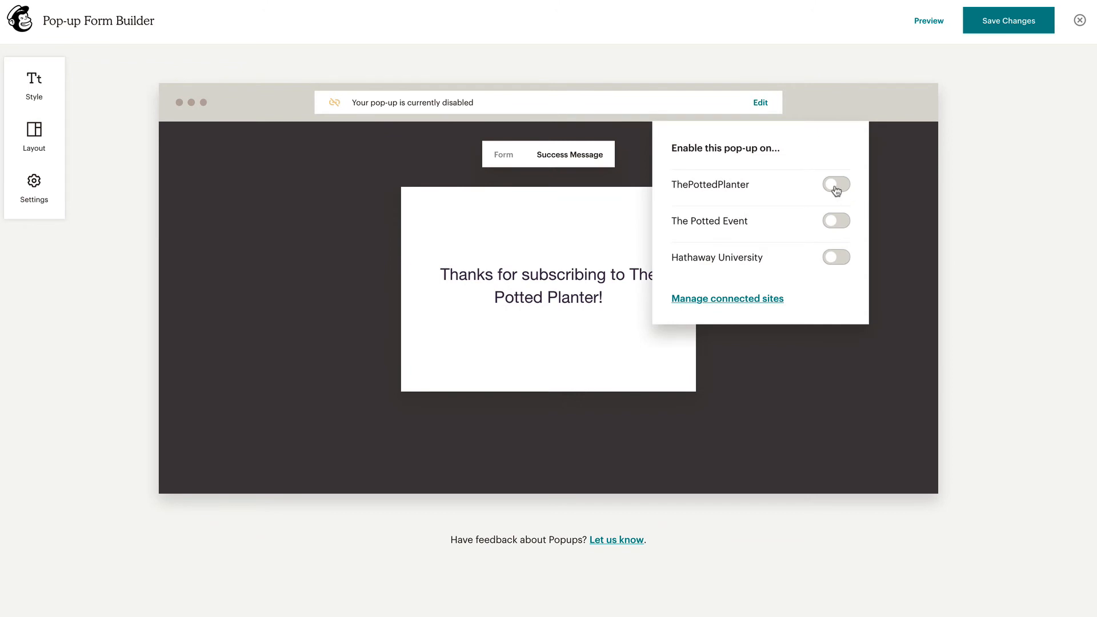
pyautogui.click(835, 186)
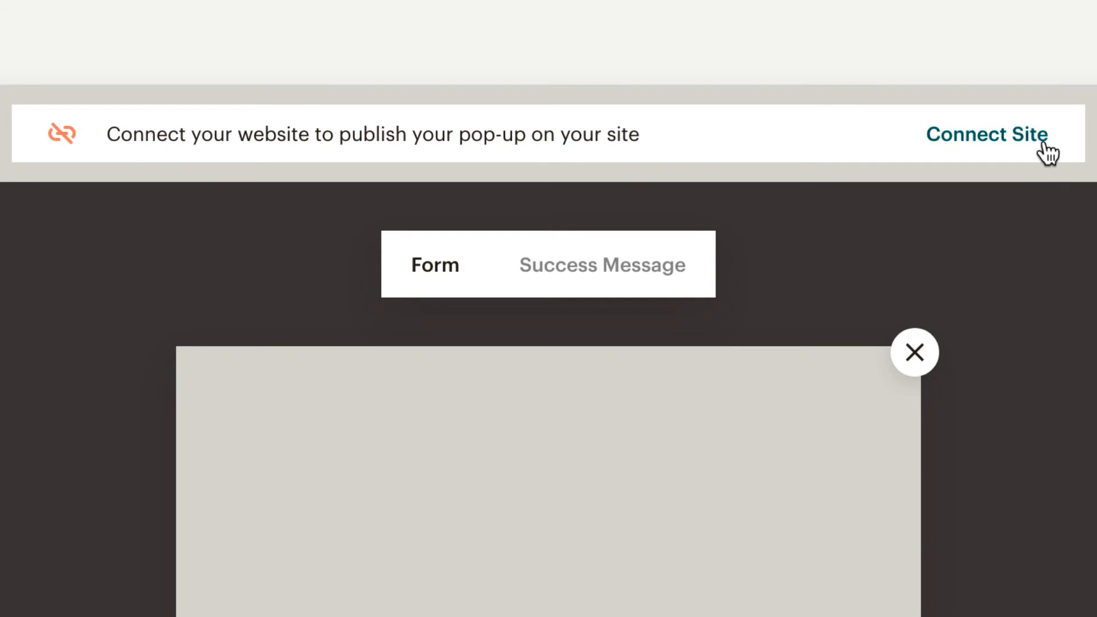
pyautogui.click(1043, 147)
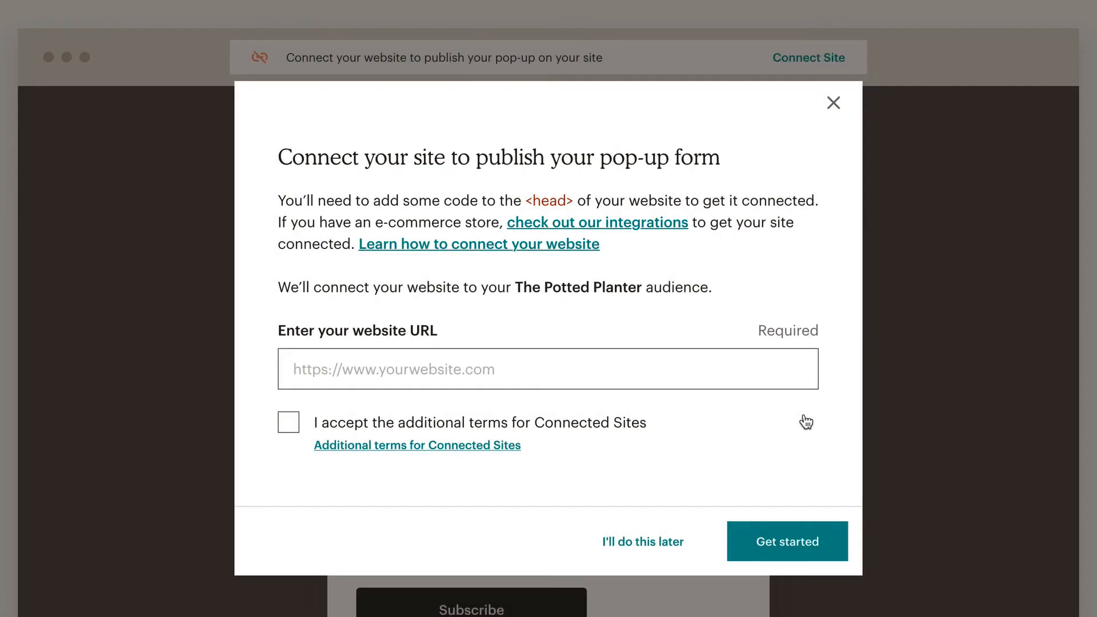
pyautogui.click(793, 383)
pyautogui.write('www.thepottedplanter.com')
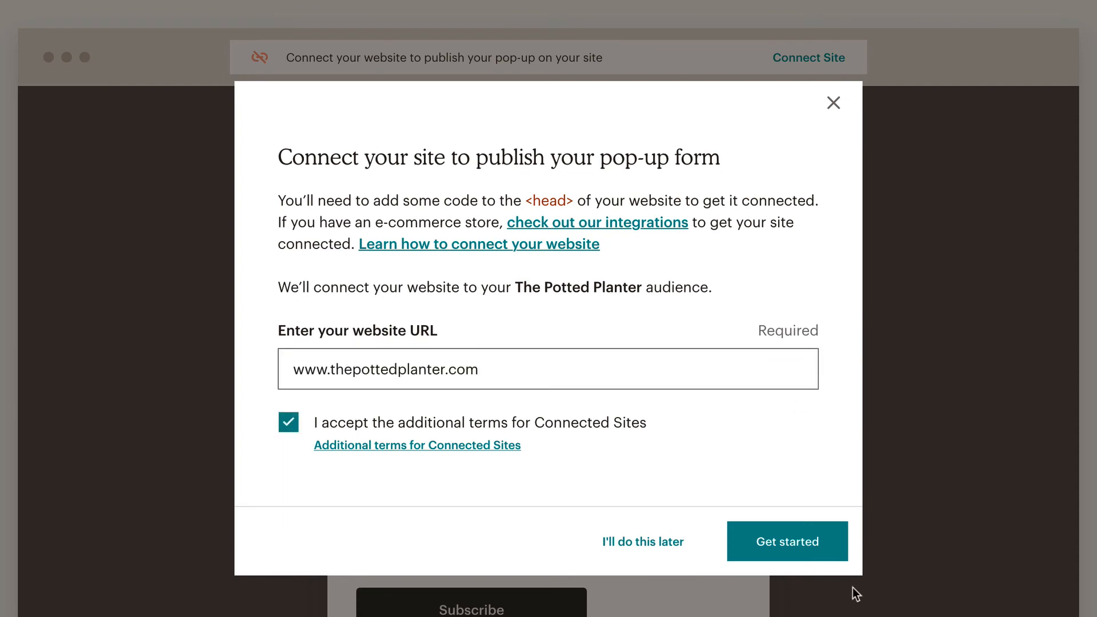
pyautogui.click(839, 555)
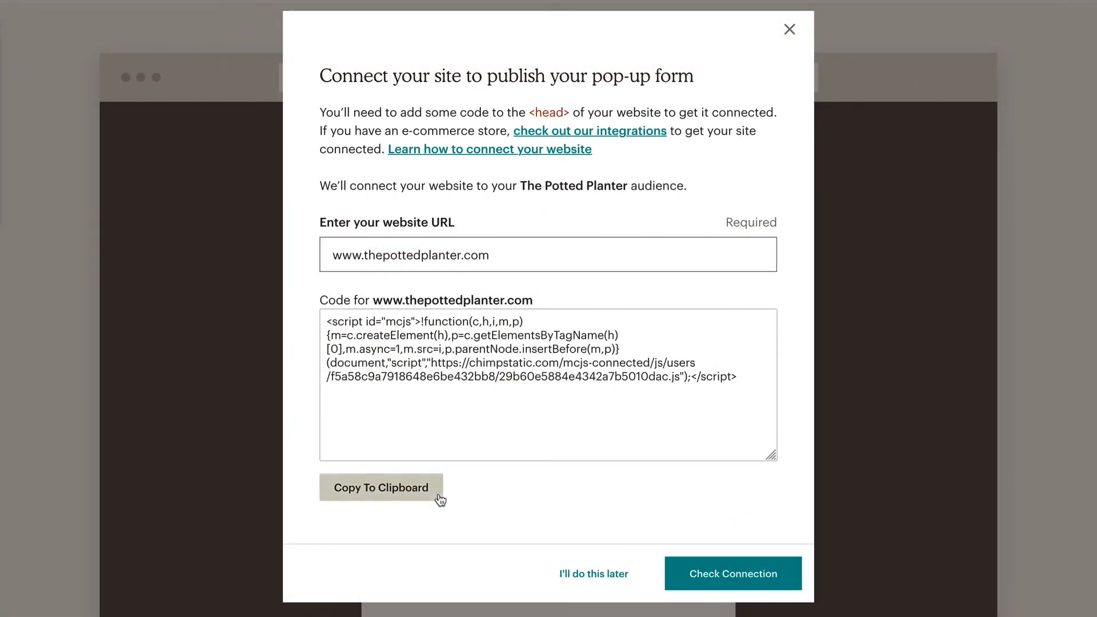
pyautogui.click(439, 500)
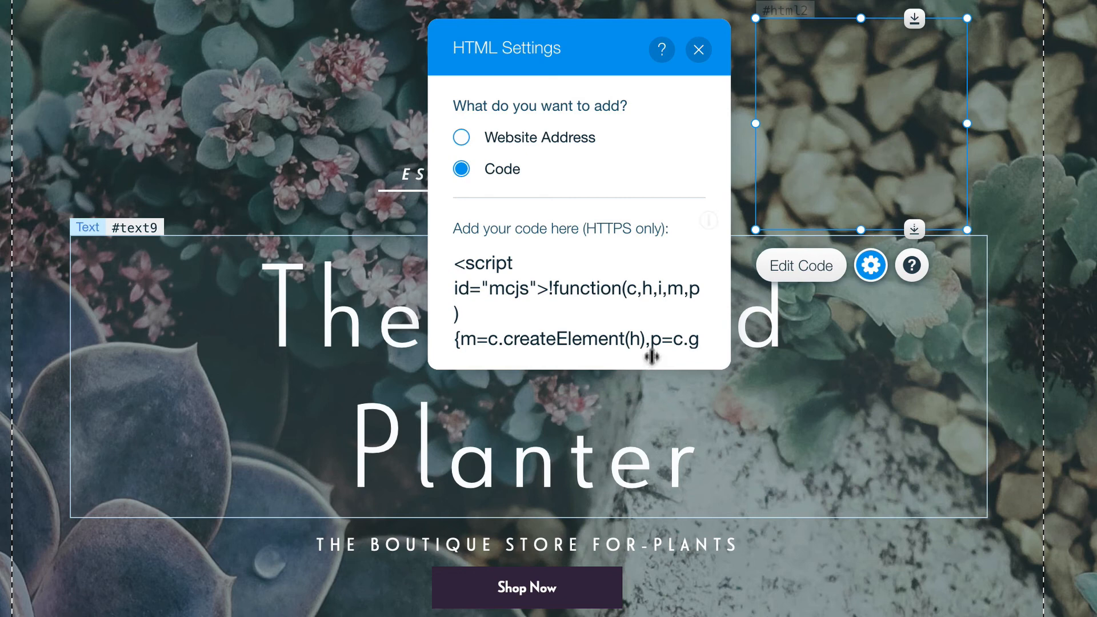
# Clear the old Mailchimp script from the Wix HTML element's code box
pyautogui.click(649, 324)
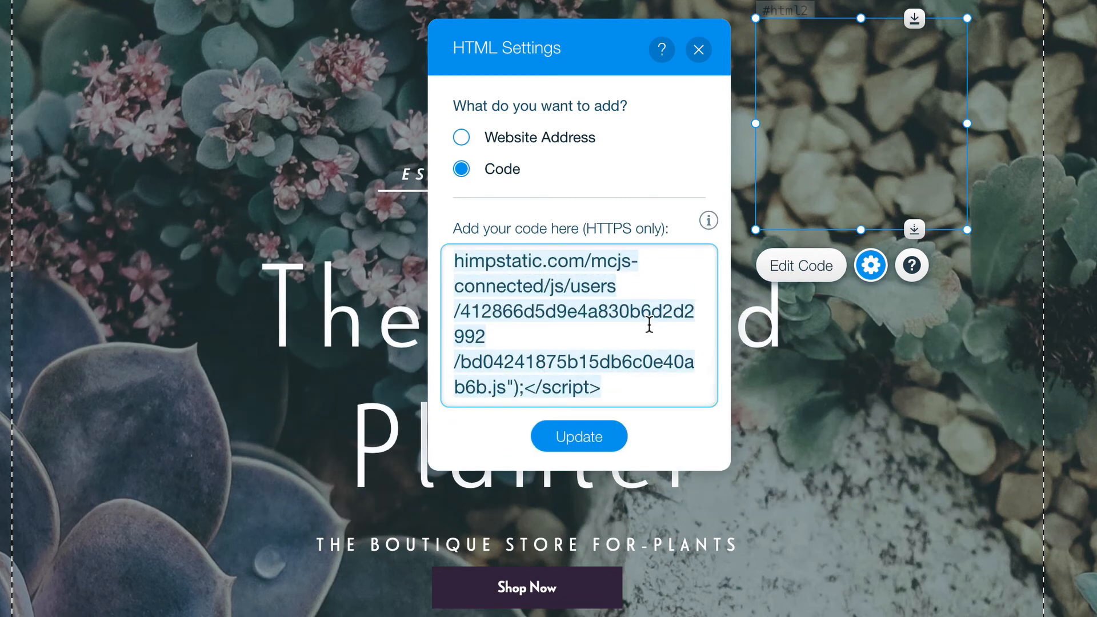
pyautogui.press('BackSpace')
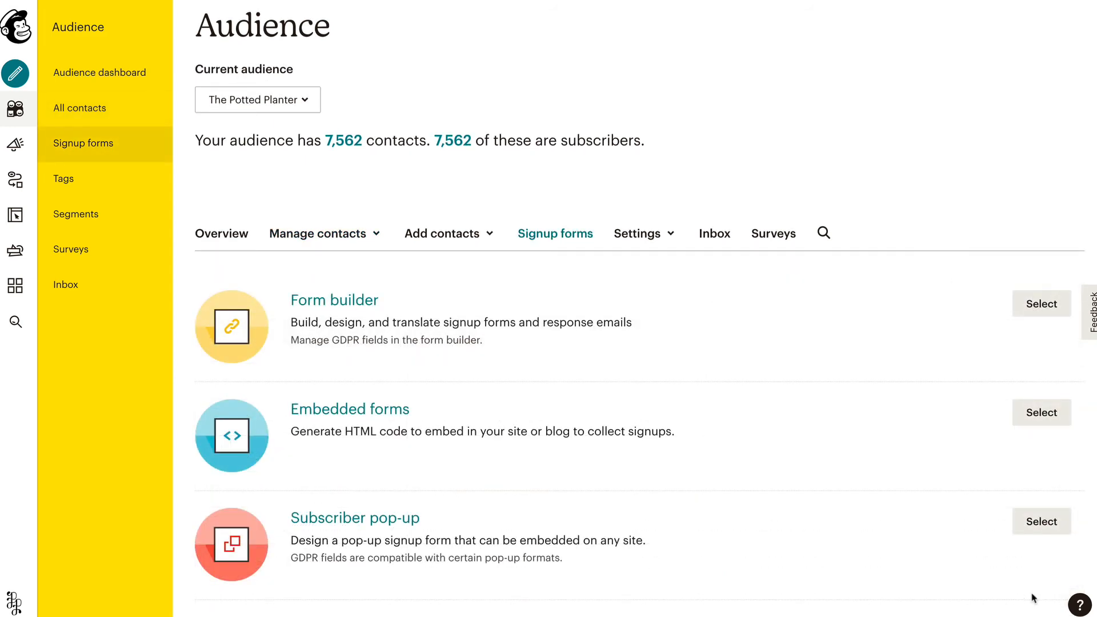
# Replace the Subscriber pop-up's header image with the plant-and-tipped-blue-pot photo and save & publish
pyautogui.click(1057, 536)
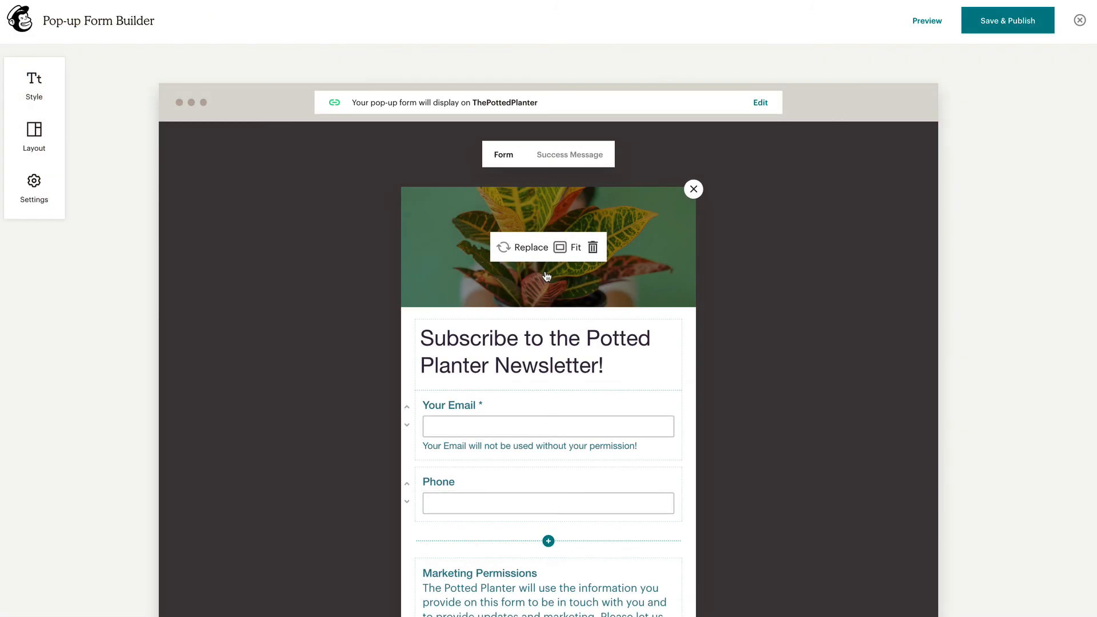
pyautogui.click(509, 248)
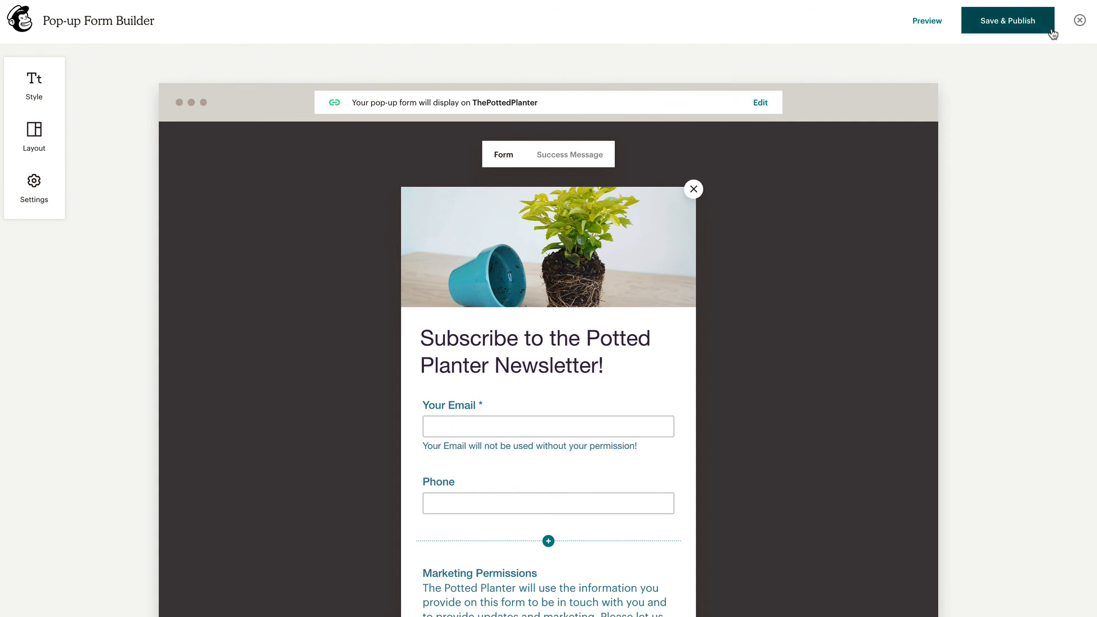
pyautogui.click(1051, 31)
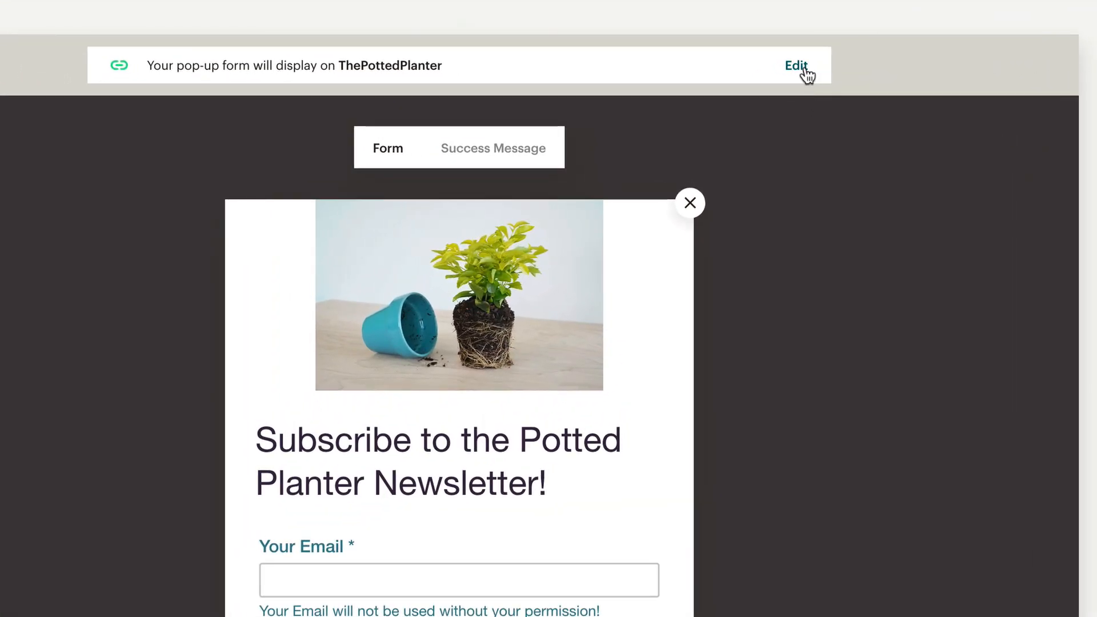
# Switch off the pop-up's display toggle for ThePottedPlanter in the site list
pyautogui.click(802, 68)
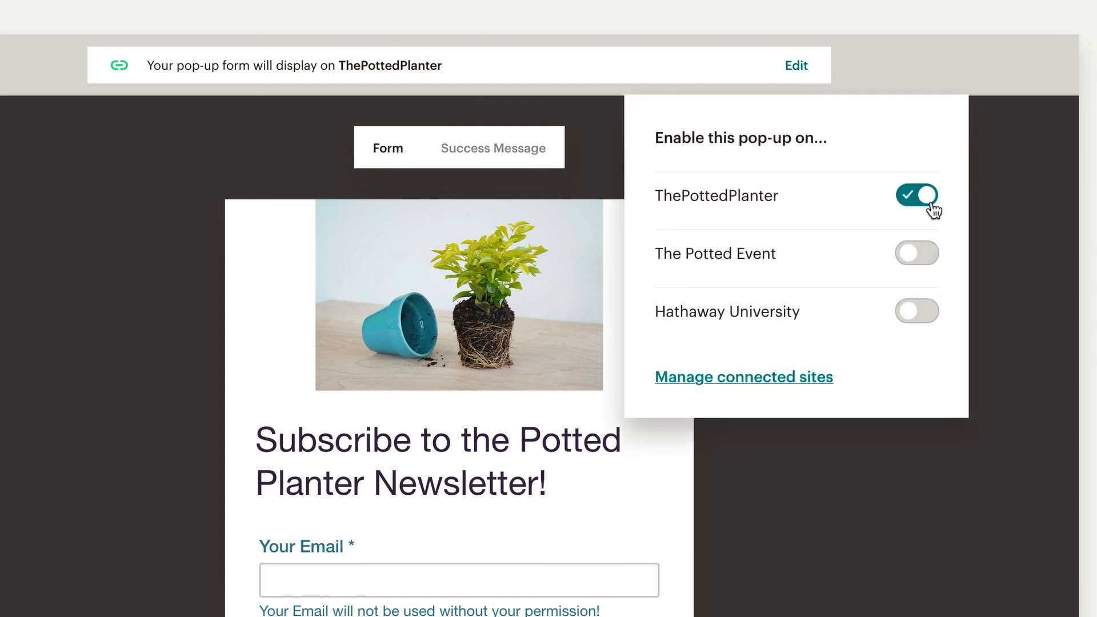
pyautogui.click(931, 207)
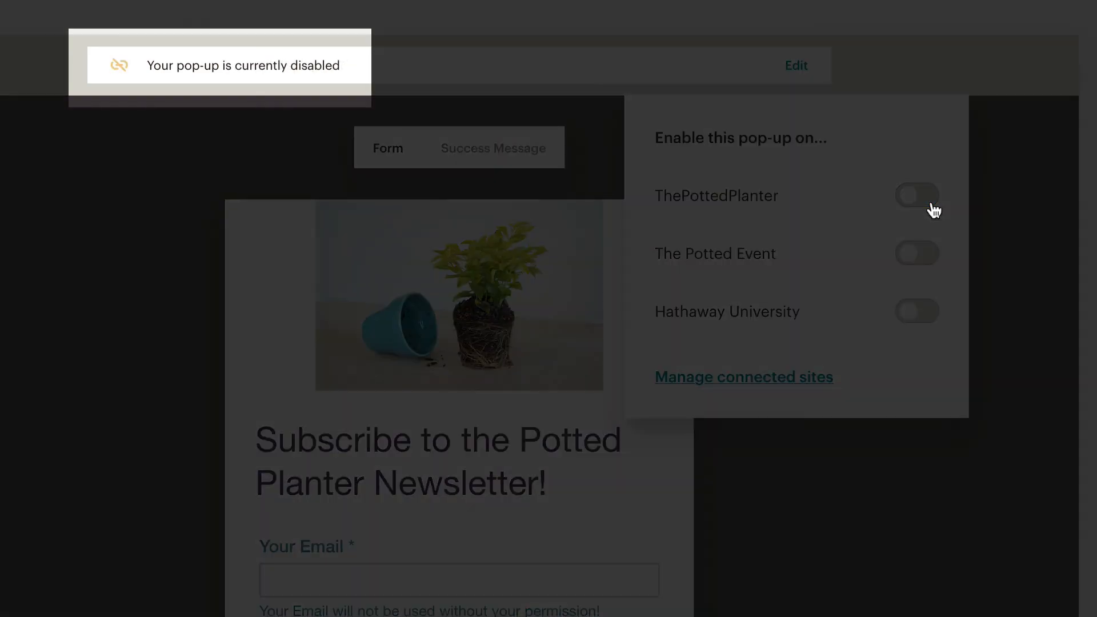